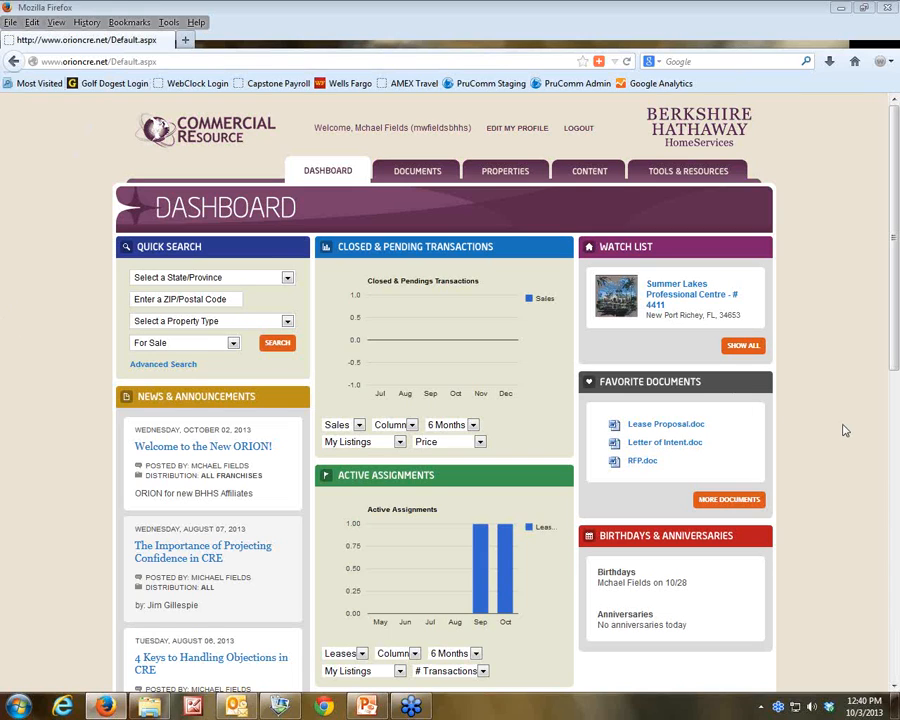
Step: Start a new property listing and enter the property's street address, city and state
{"action": "left_click", "coordinate": [495, 174]}
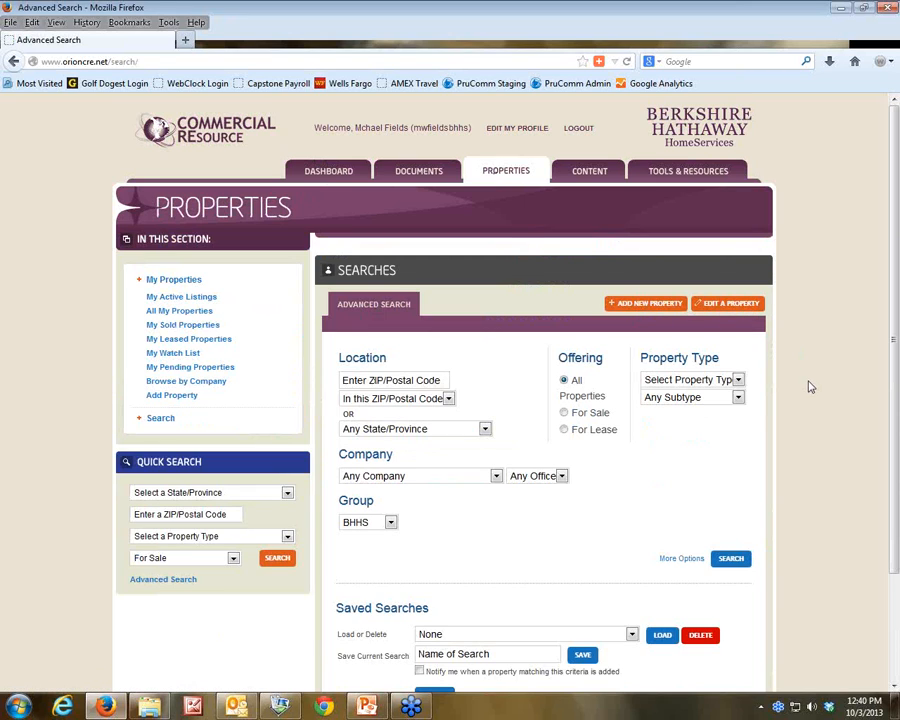
{"action": "left_click", "coordinate": [641, 309]}
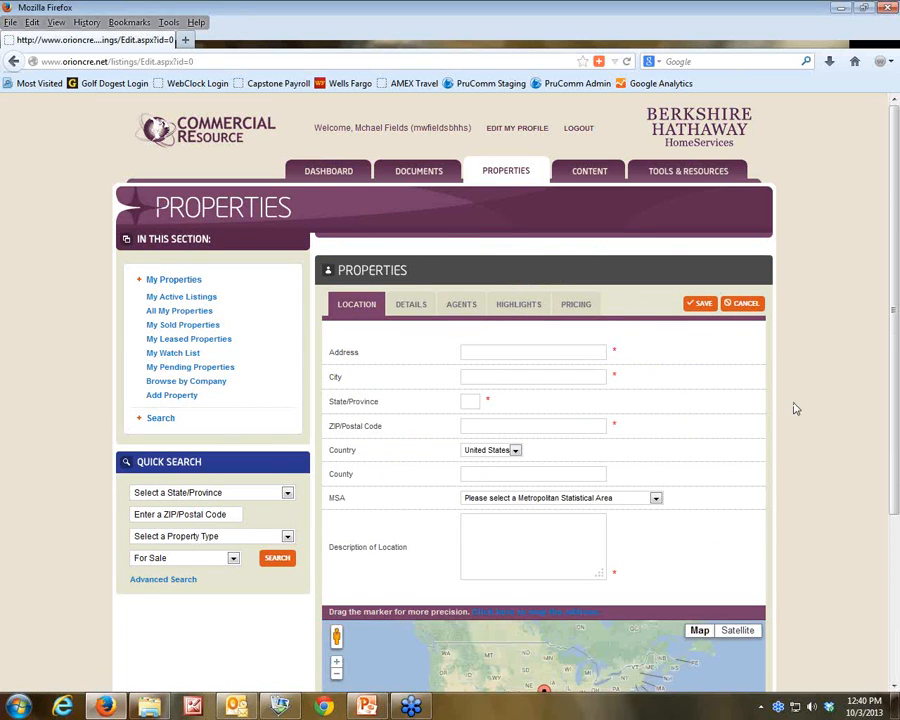
{"action": "scroll", "coordinate": [800, 408], "scroll_direction": "down", "scroll_amount": 2}
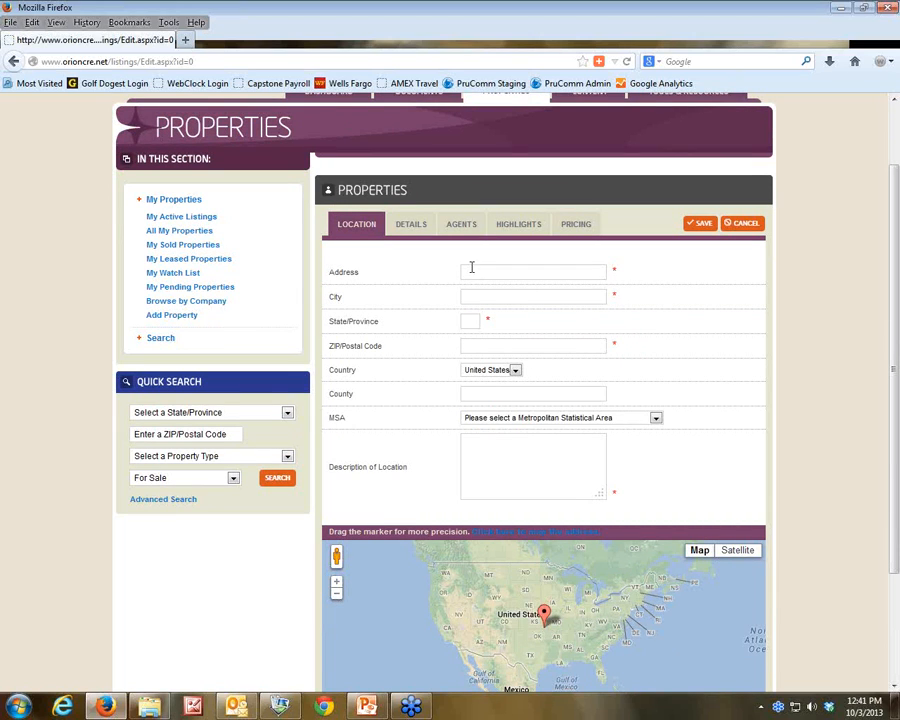
{"action": "type", "text": "4439 Rowan Road"}
{"action": "key", "text": "Tab"}
{"action": "type", "text": "New port Richey"}
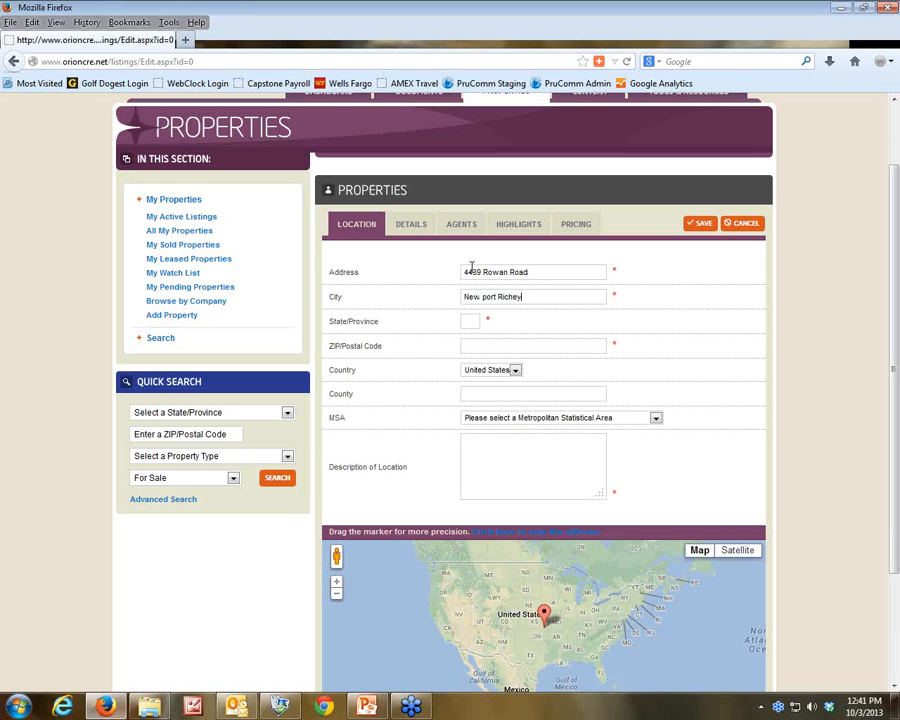
{"action": "key", "text": "Tab"}
{"action": "type", "text": "FL"}
{"action": "left_click", "coordinate": [484, 297]}
{"action": "key", "text": "BackSpace"}
{"action": "type", "text": "P"}
Step: Enter the property's ZIP code and set the county to Pasco
{"action": "left_click", "coordinate": [472, 345]}
{"action": "type", "text": "34653"}
{"action": "key", "text": "Tab"}
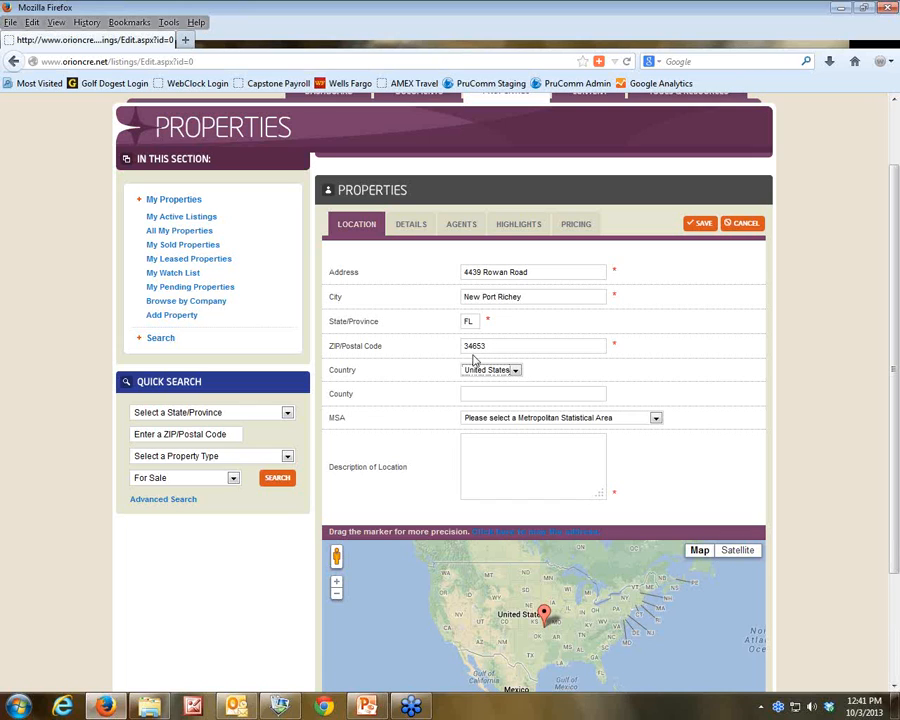
{"action": "left_click", "coordinate": [478, 395]}
{"action": "type", "text": "Pasco"}
{"action": "key", "text": "Tab"}
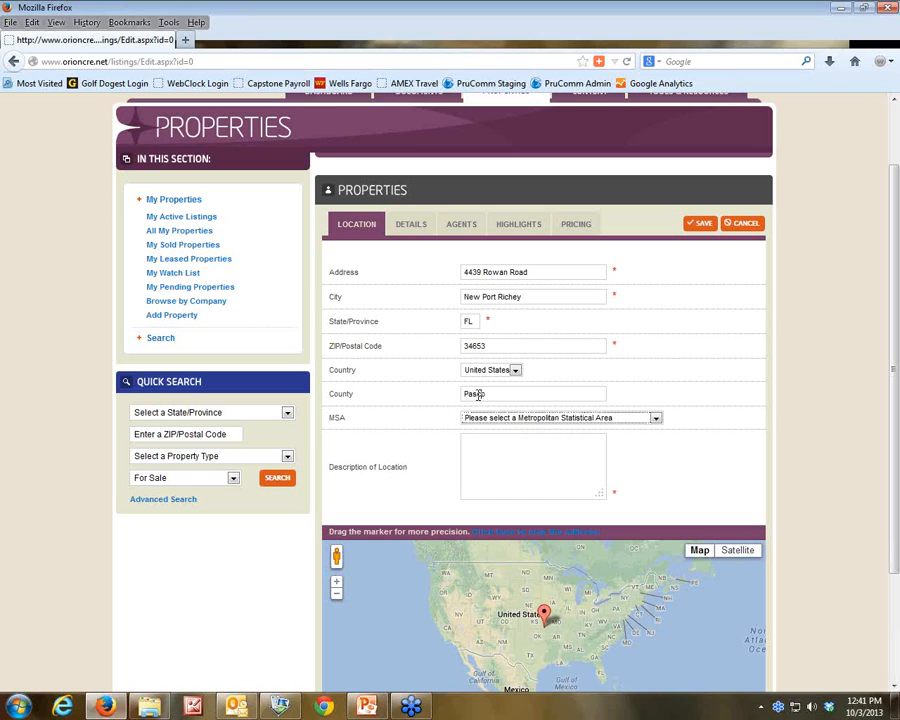
Step: Set the listing's metropolitan statistical area to Tampa-St. Petersburg-Clearwater, FL
{"action": "left_click", "coordinate": [656, 419]}
{"action": "left_click_drag", "start_coordinate": [656, 433], "coordinate": [657, 466]}
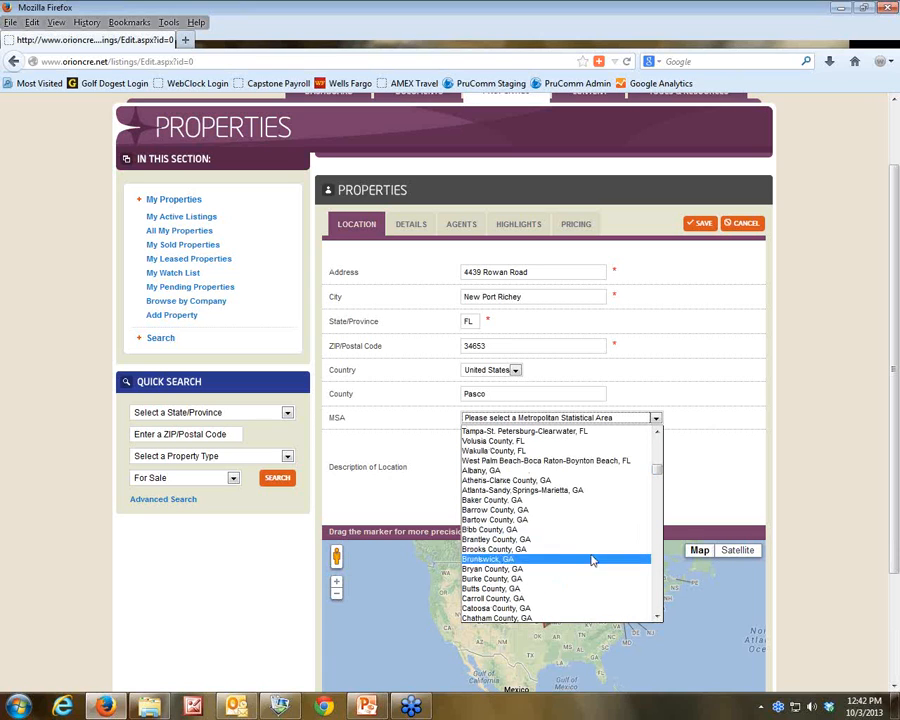
{"action": "scroll", "coordinate": [560, 495], "scroll_direction": "up", "scroll_amount": 2}
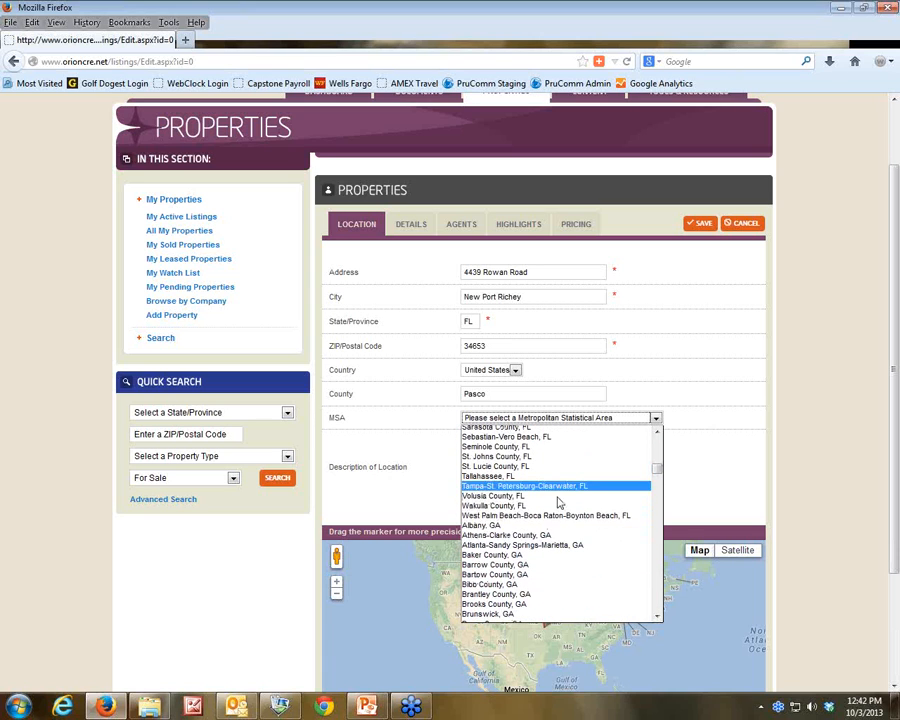
{"action": "left_click", "coordinate": [501, 487]}
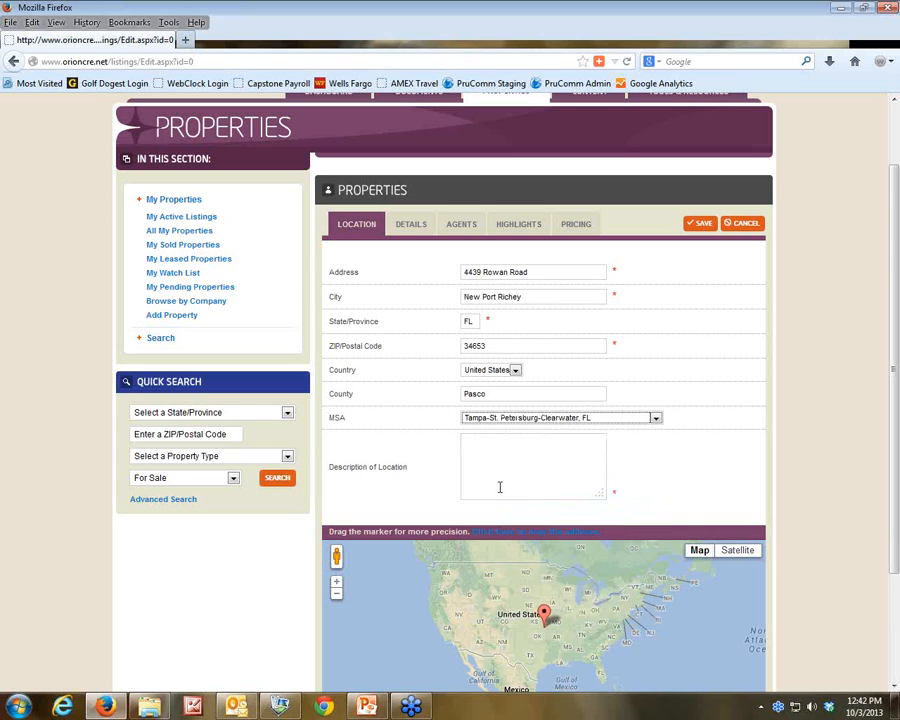
Step: Begin the location description with "The subject property is located at the NW corner of Rowan Rd"
{"action": "left_click", "coordinate": [472, 439]}
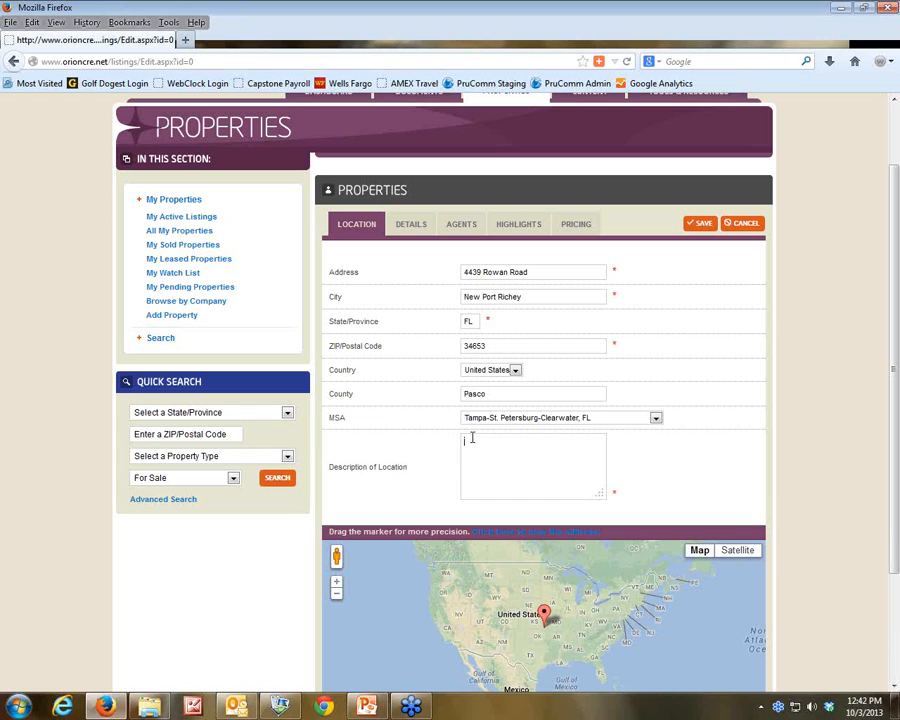
{"action": "type", "text": "The subject property is locateed"}
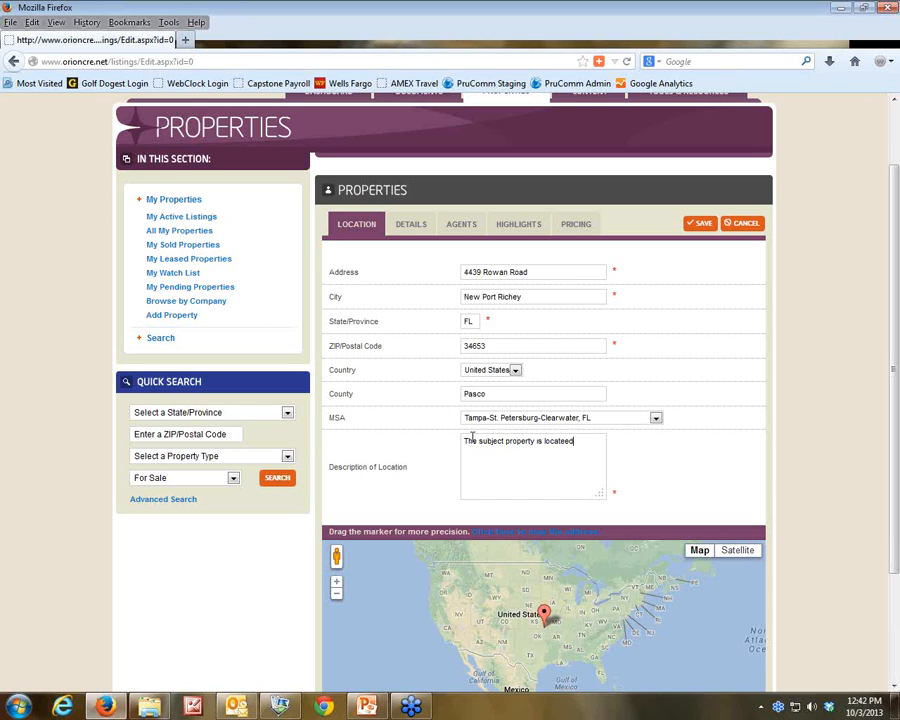
{"action": "type", "text": " at the"}
{"action": "type", "text": " NW corner o"}
{"action": "type", "text": "f Raon"}
{"action": "key", "text": "BackSpace"}
{"action": "key", "text": "BackSpace"}
{"action": "type", "text": "wan Rd"}
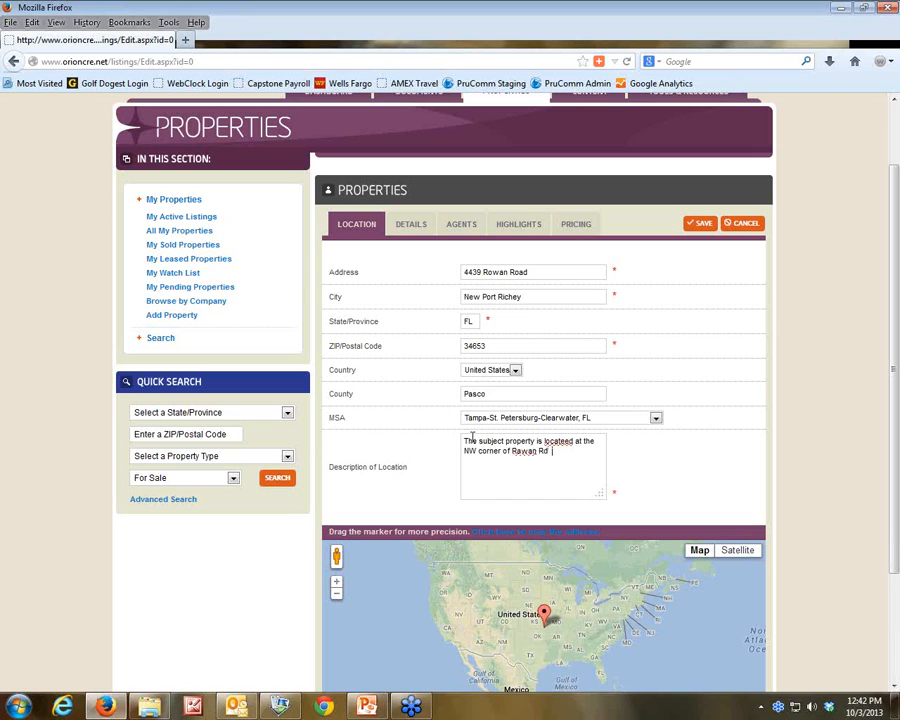
Step: Continue the location description with "& Sharpsburg Blvd. between SR 54 and Trouble Creek Rd."
{"action": "type", "text": ". & Shar"}
{"action": "type", "text": "psburg"}
{"action": "type", "text": " Bl"}
{"action": "type", "text": "vd.,"}
{"action": "key", "text": "BackSpace"}
{"action": "key", "text": "BackSpace"}
{"action": "type", "text": ". betwe"}
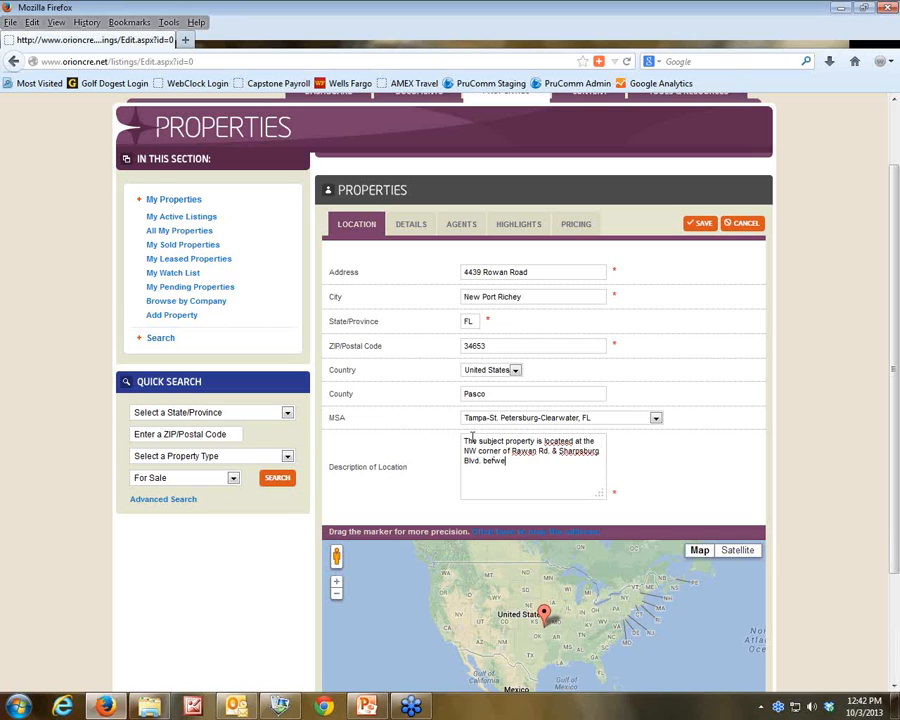
{"action": "type", "text": "en SR 54,"}
{"action": "key", "text": "BackSpace"}
{"action": "type", "text": "and Trouble Creek Rd. "}
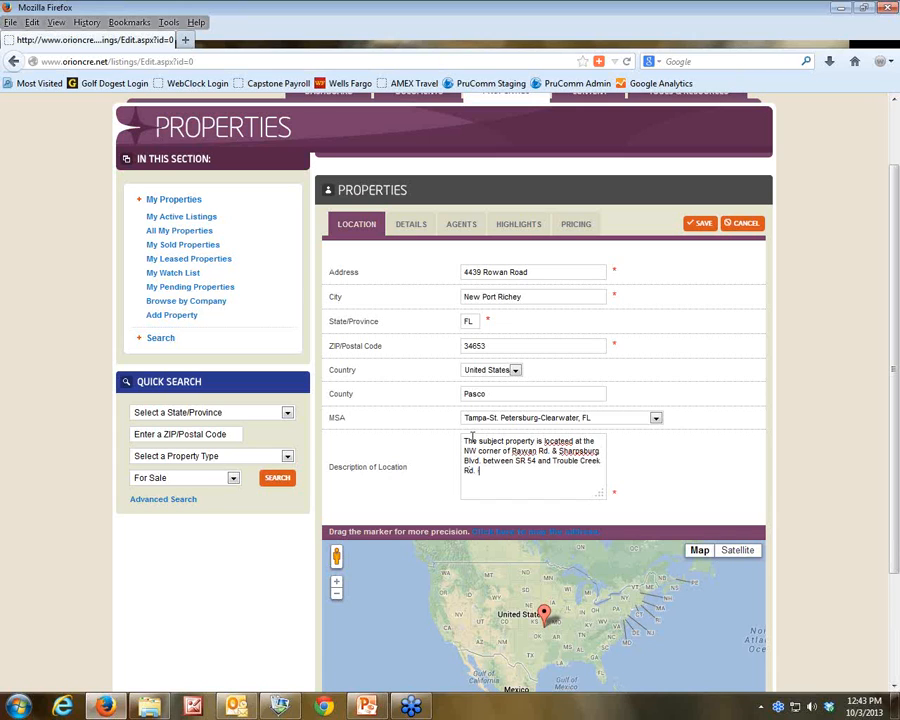
Step: Complete the location description with "in New Port Richey, FL" and correct the misspelled words in it
{"action": "type", "text": "In"}
{"action": "key", "text": "BackSpace"}
{"action": "key", "text": "BackSpace"}
{"action": "type", "text": "in New Poe"}
{"action": "key", "text": "BackSpace"}
{"action": "type", "text": "rt Richey. "}
{"action": "type", "text": "FL"}
{"action": "left_click", "coordinate": [568, 442]}
{"action": "key", "text": "BackSpace"}
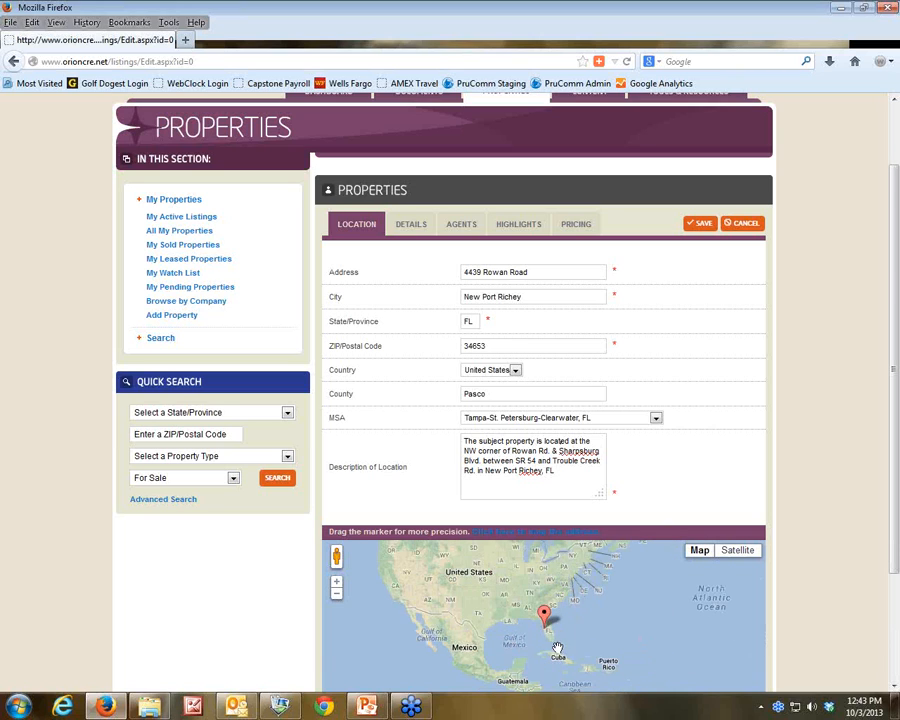
Step: Show the New Port Richey area around the location map's marker in satellite view
{"action": "left_click", "coordinate": [339, 587]}
{"action": "left_click", "coordinate": [338, 587]}
{"action": "left_click", "coordinate": [338, 587]}
{"action": "left_click", "coordinate": [338, 587]}
{"action": "left_click", "coordinate": [338, 587]}
{"action": "left_click", "coordinate": [338, 587]}
{"action": "left_click", "coordinate": [338, 587]}
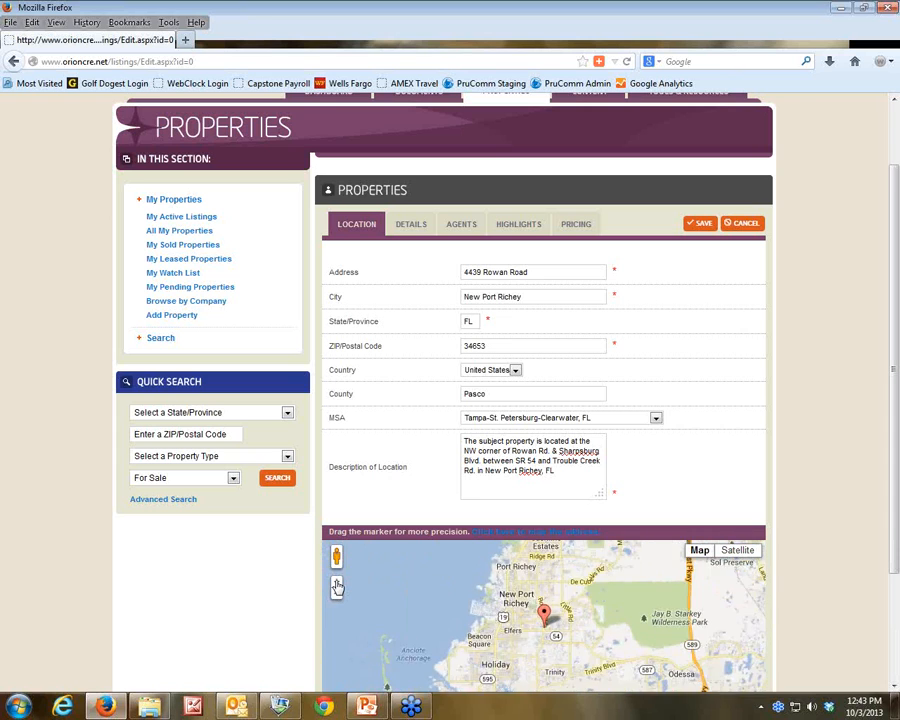
{"action": "left_click", "coordinate": [338, 587]}
{"action": "left_click", "coordinate": [338, 587]}
{"action": "left_click", "coordinate": [338, 587]}
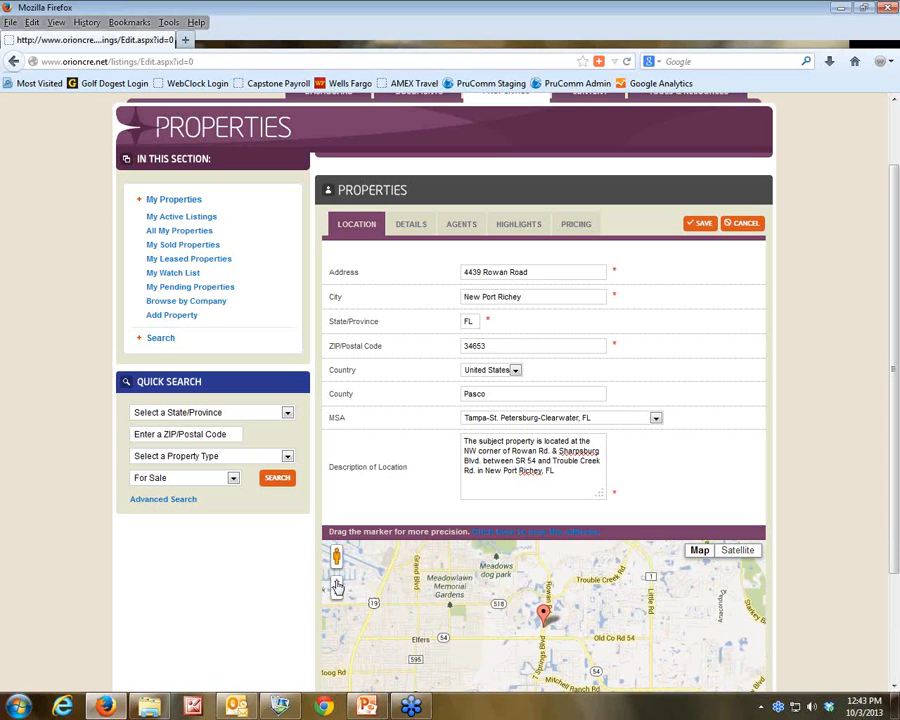
{"action": "left_click", "coordinate": [739, 552]}
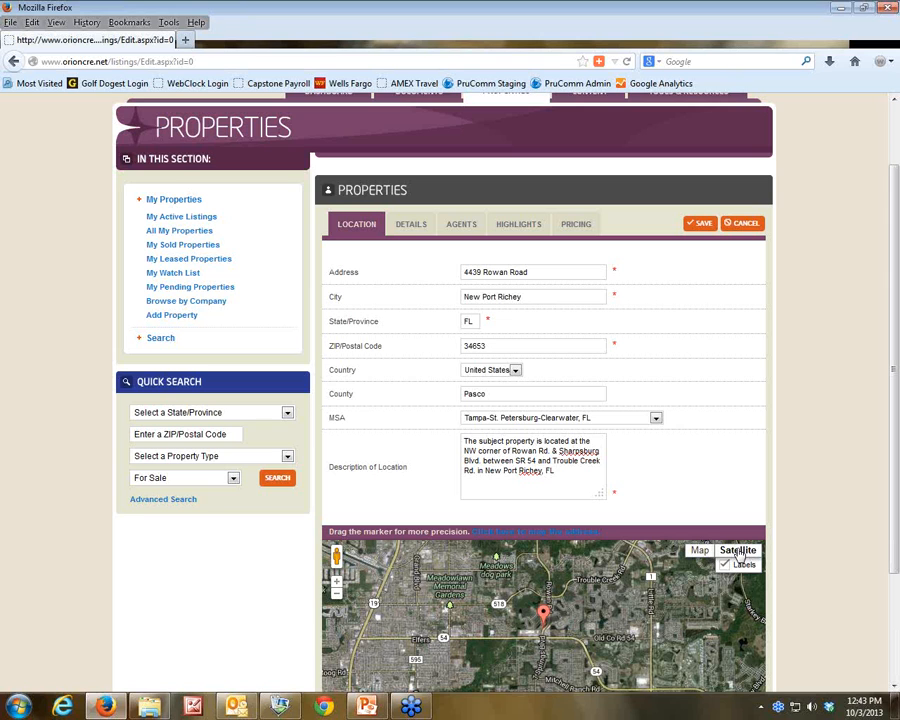
Step: Move the map marker north to the office building west of Rowan Rd, beside A Safari of Smiles
{"action": "left_click", "coordinate": [338, 583]}
{"action": "left_click", "coordinate": [339, 585]}
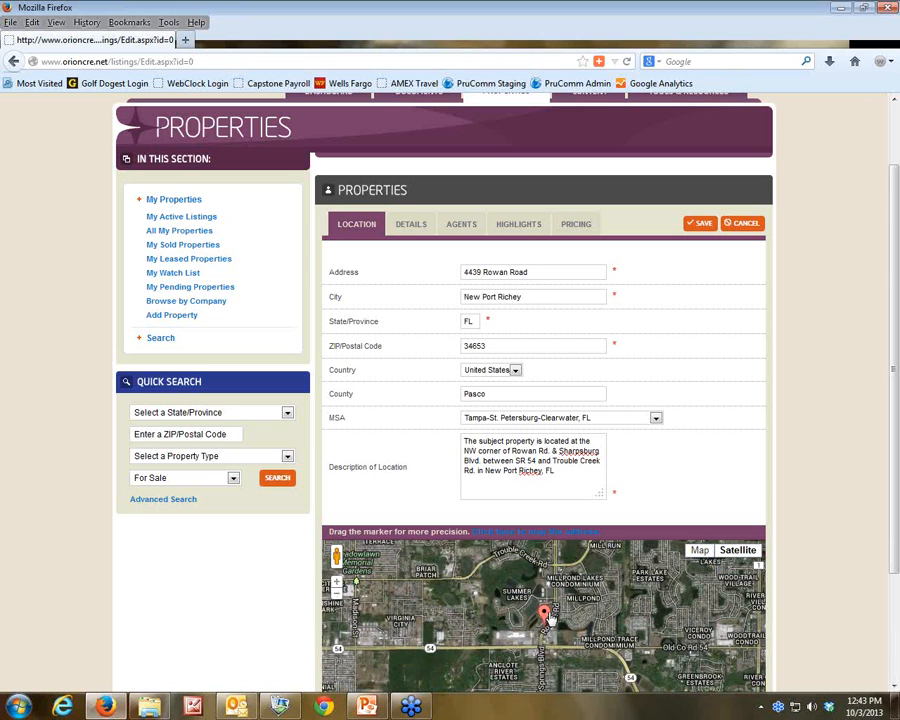
{"action": "left_click", "coordinate": [338, 585]}
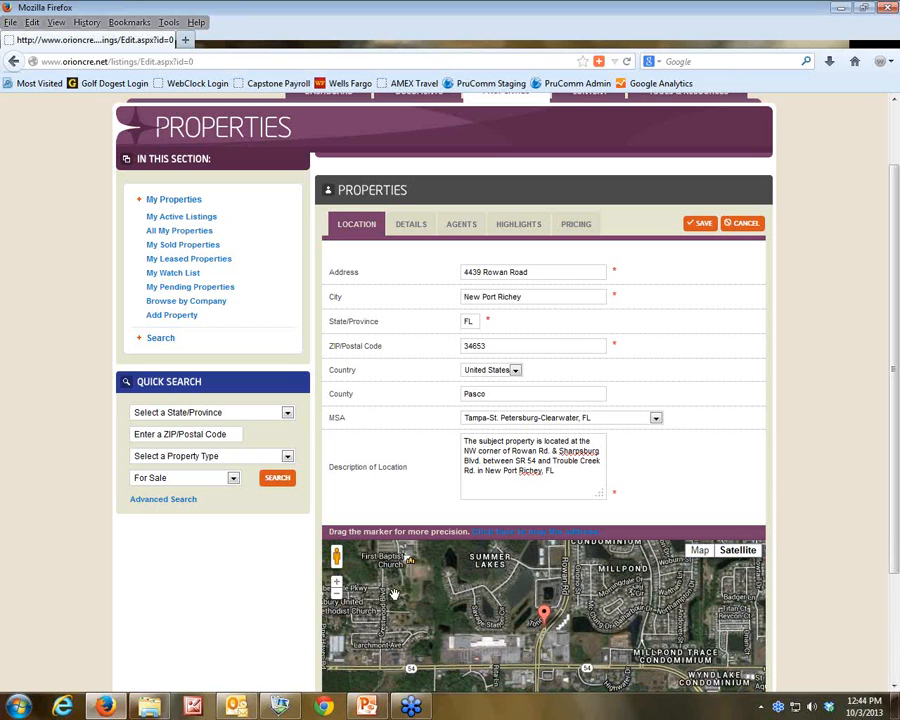
{"action": "left_click", "coordinate": [339, 585]}
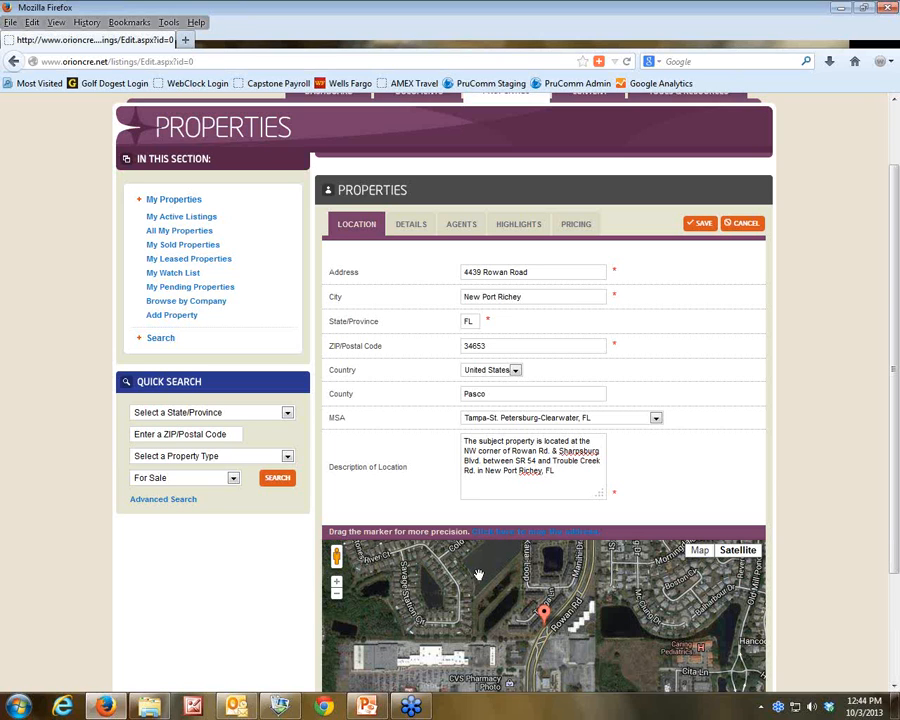
{"action": "left_click_drag", "start_coordinate": [487, 603], "coordinate": [423, 663]}
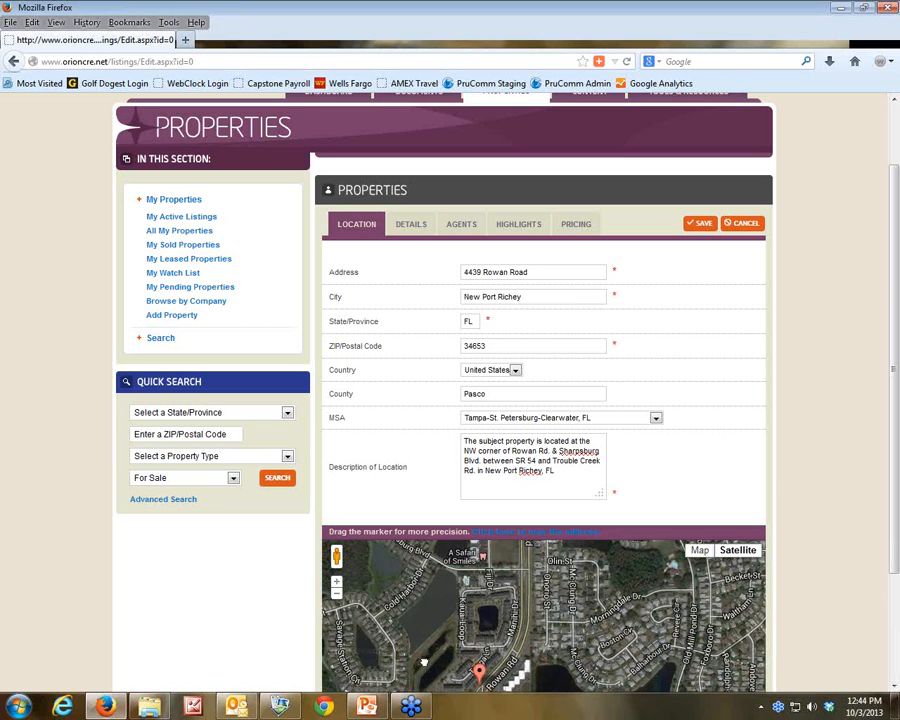
{"action": "mouse_move", "coordinate": [479, 672]}
{"action": "left_mouse_down"}
{"action": "mouse_move", "coordinate": [476, 548]}
{"action": "mouse_move", "coordinate": [474, 598]}
{"action": "left_mouse_up"}
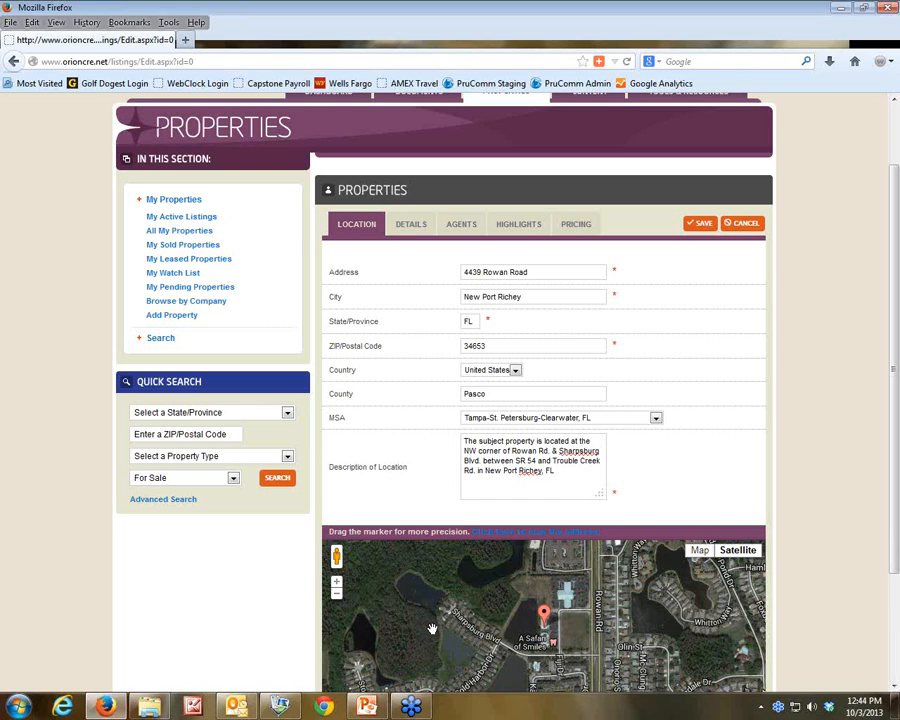
Step: In the listing's details, enter the property name "Summer Lakes Professional Centre - Medical Suite"
{"action": "left_click", "coordinate": [411, 226]}
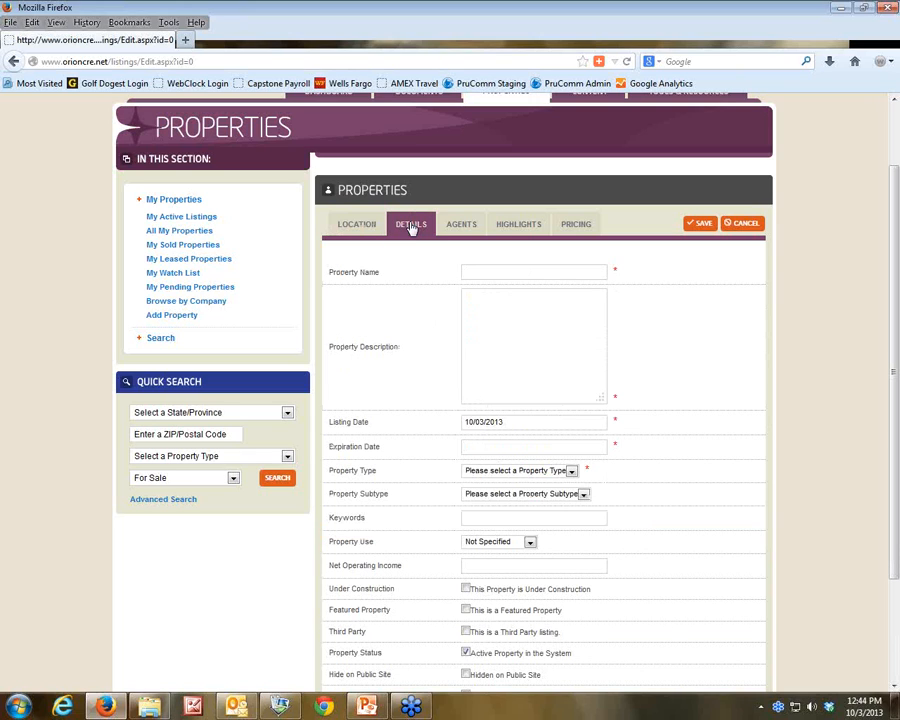
{"action": "left_click", "coordinate": [491, 268]}
{"action": "type", "text": "Summer Lakes Professional Cent"}
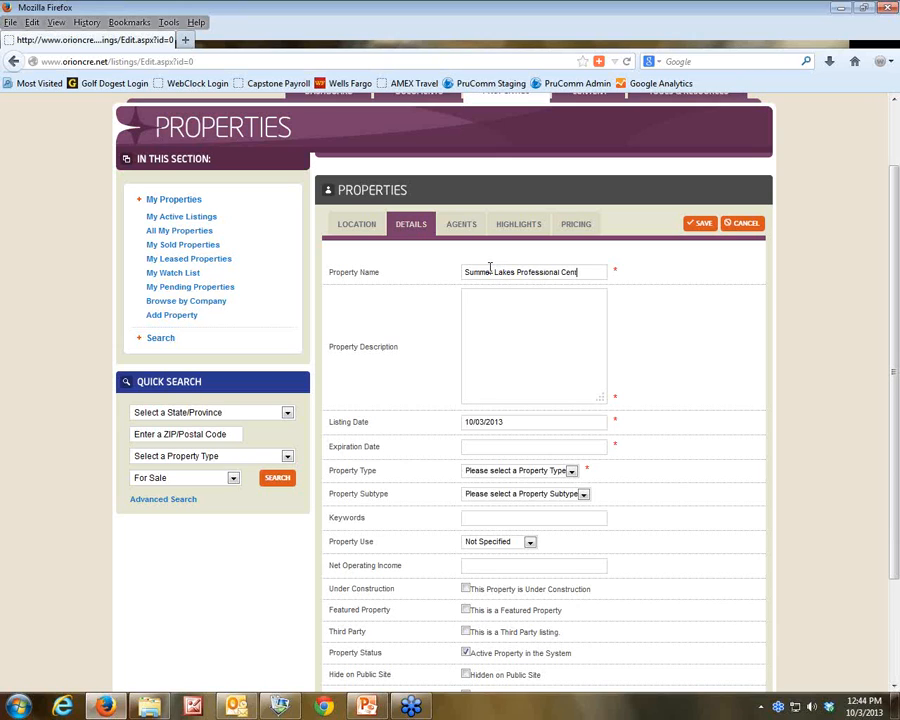
{"action": "type", "text": "re, - Medic"}
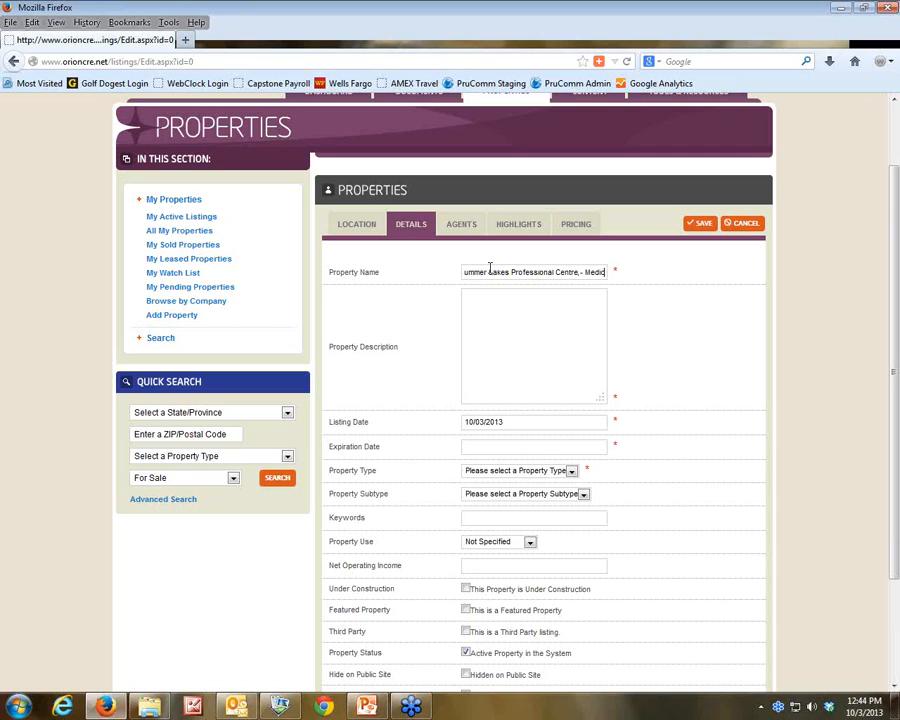
{"action": "type", "text": "al Suite"}
Step: Paste the copied Summer Lakes Professional Centre text as the property description and end it with a period
{"action": "right_click", "coordinate": [465, 297]}
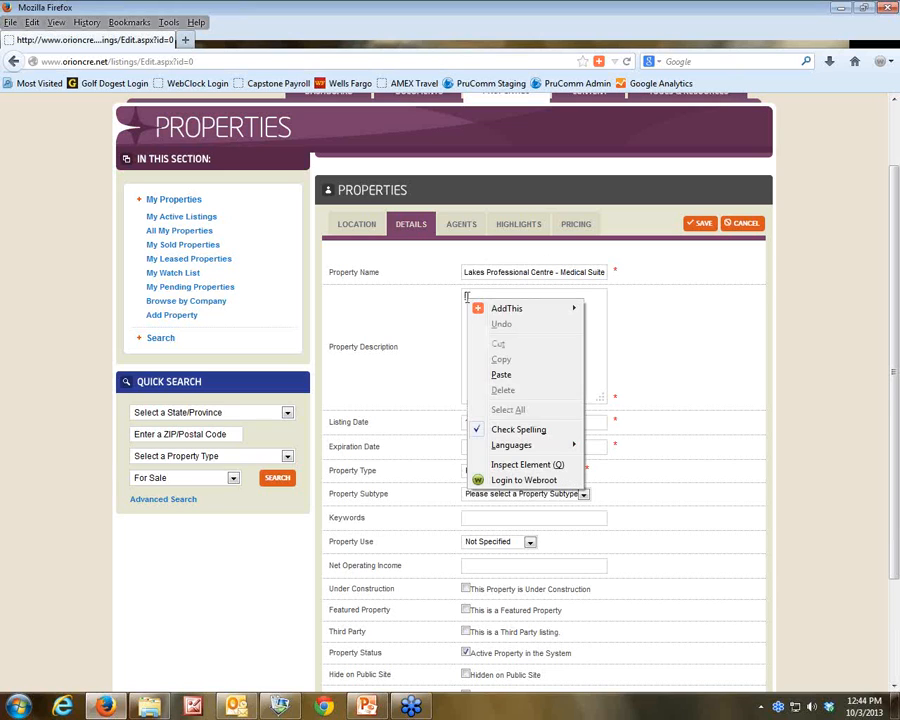
{"action": "left_click", "coordinate": [502, 374]}
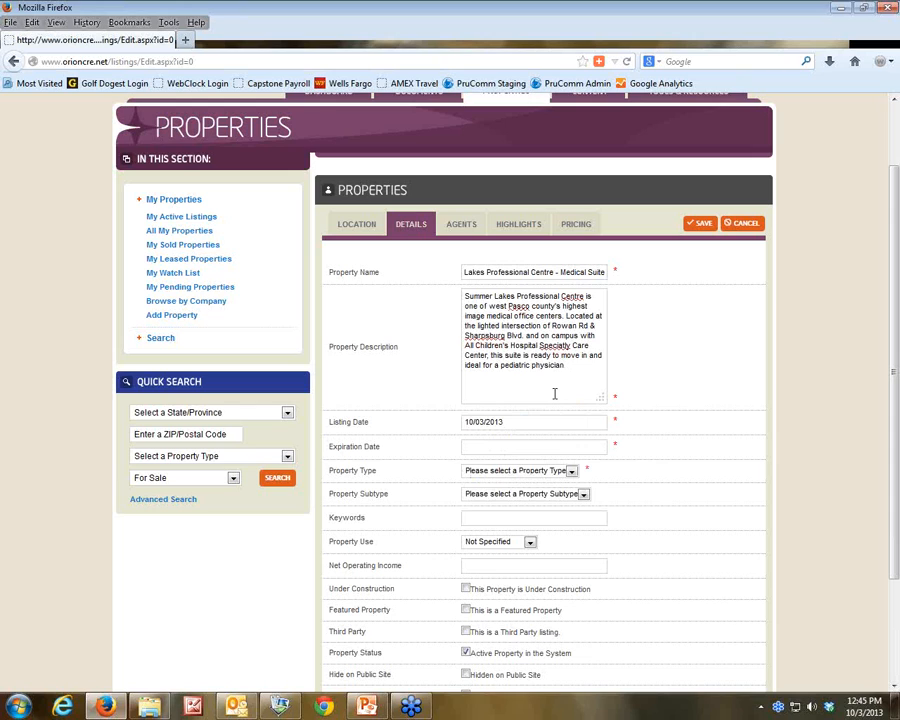
{"action": "type", "text": "."}
{"action": "key", "text": "BackSpace"}
{"action": "type", "text": "."}
{"action": "key", "text": "BackSpace"}
Step: Set the listing's expiration date to 12/31/2013
{"action": "left_click", "coordinate": [485, 446]}
{"action": "type", "text": "12/31/2013"}
{"action": "key", "text": "Tab"}
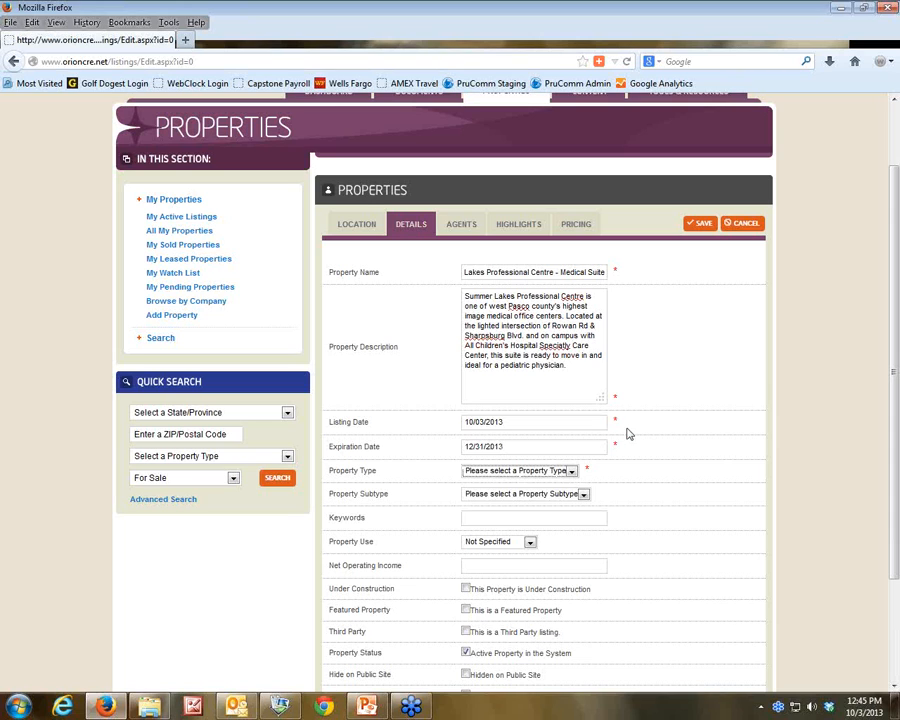
Step: Set the property type to Office and the subtype to Office Condo
{"action": "left_click", "coordinate": [572, 471]}
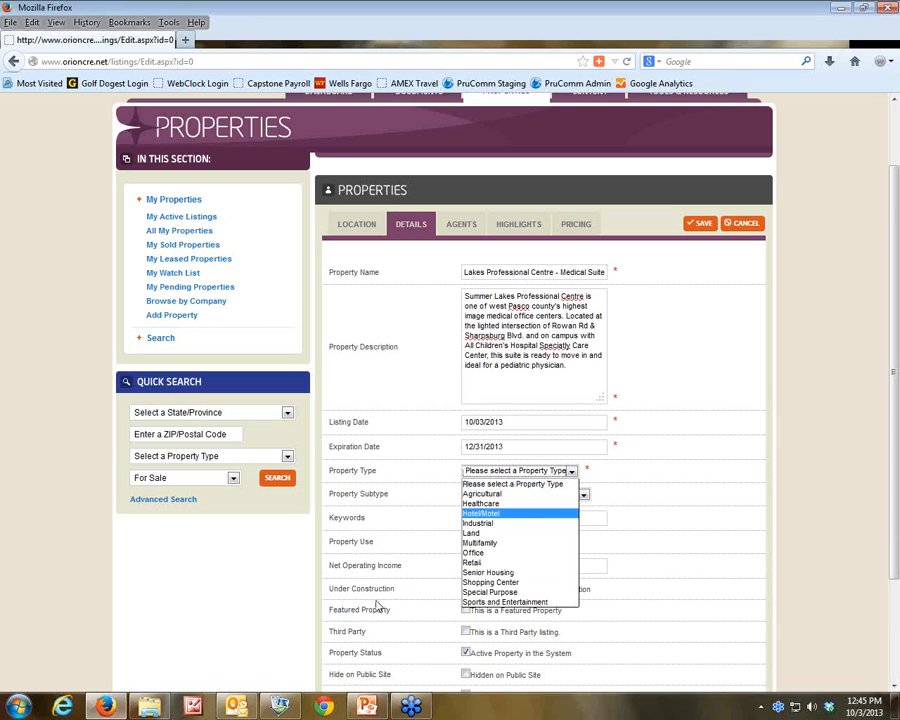
{"action": "left_click", "coordinate": [540, 552]}
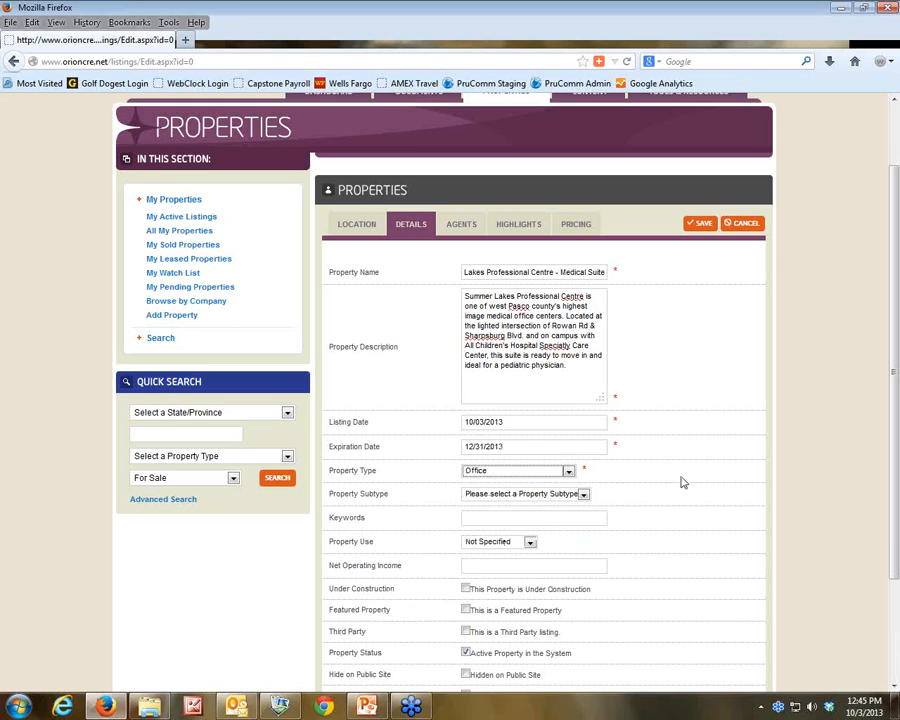
{"action": "left_click", "coordinate": [583, 414]}
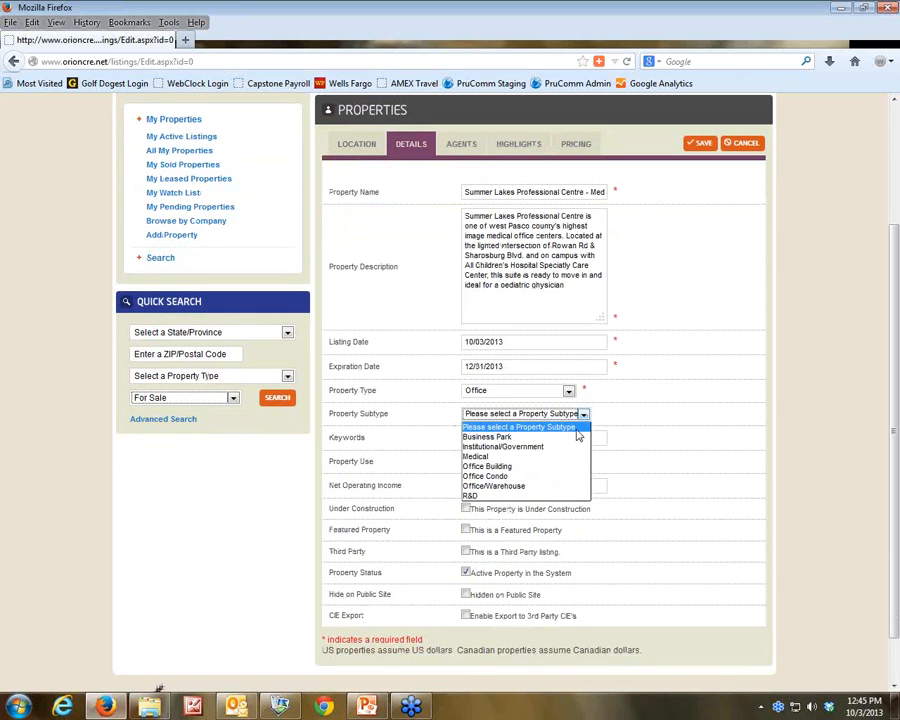
{"action": "left_click", "coordinate": [536, 477]}
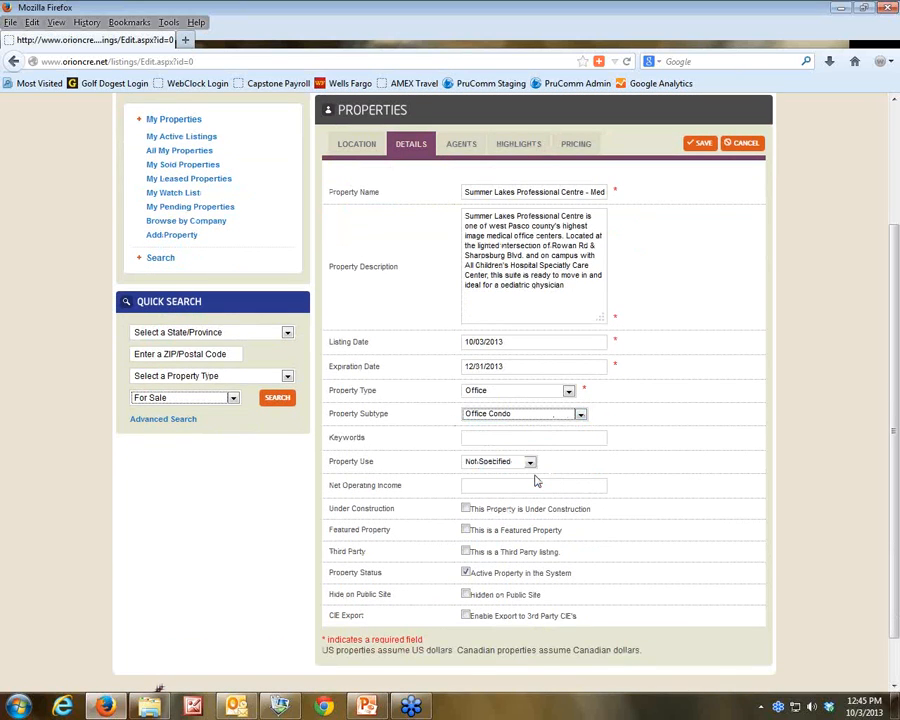
Step: Enter "Medical," as the listing's keywords and set the property use to Vacant/User
{"action": "left_click", "coordinate": [469, 437]}
{"action": "type", "text": "Medica"}
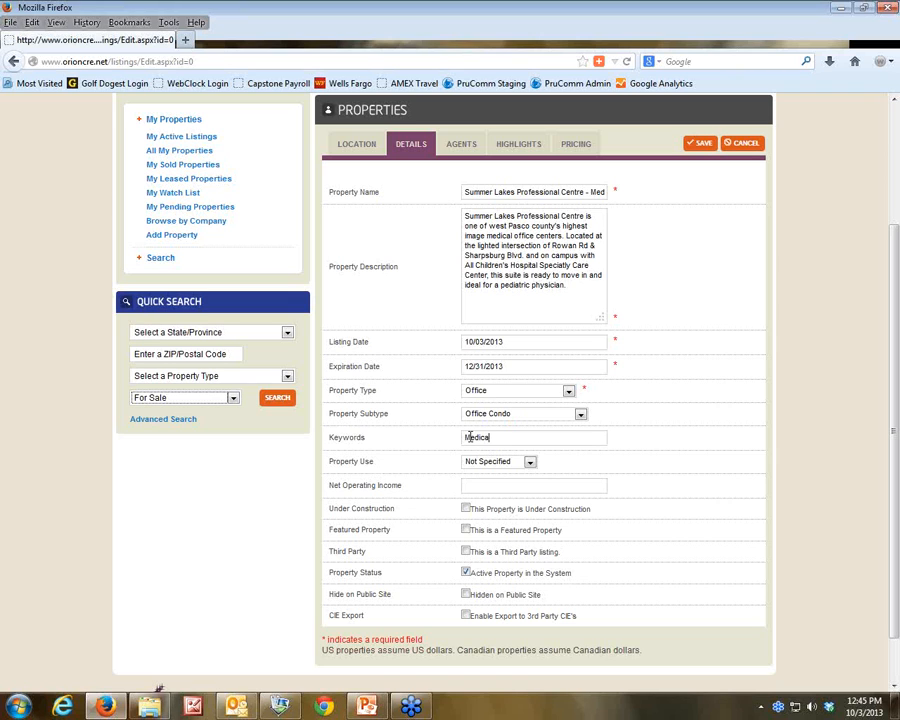
{"action": "type", "text": "l,"}
{"action": "scroll", "coordinate": [469, 437], "scroll_direction": "down", "scroll_amount": 1}
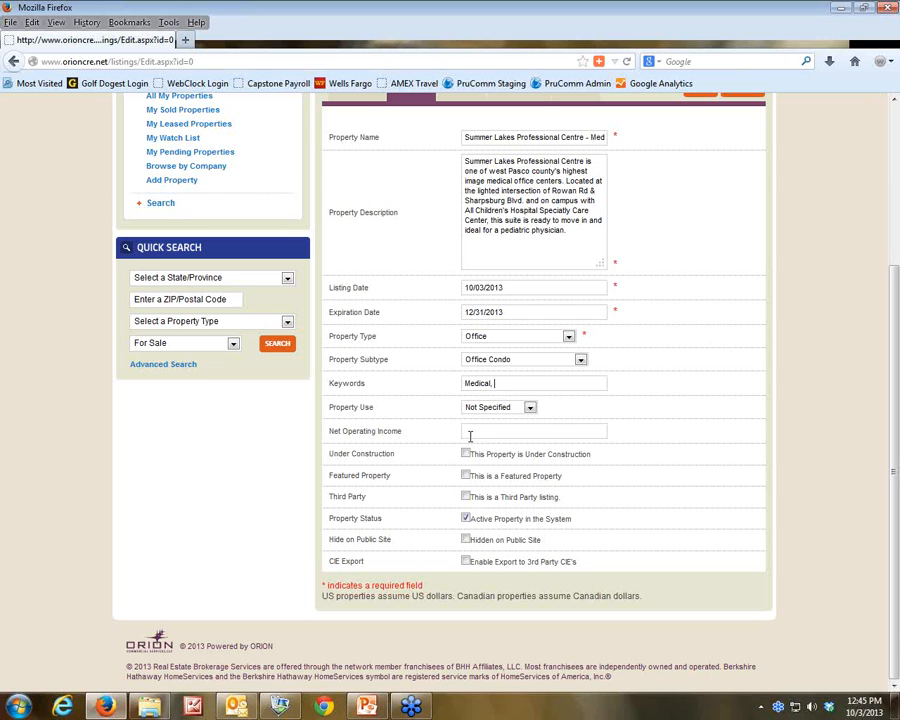
{"action": "left_click", "coordinate": [530, 407]}
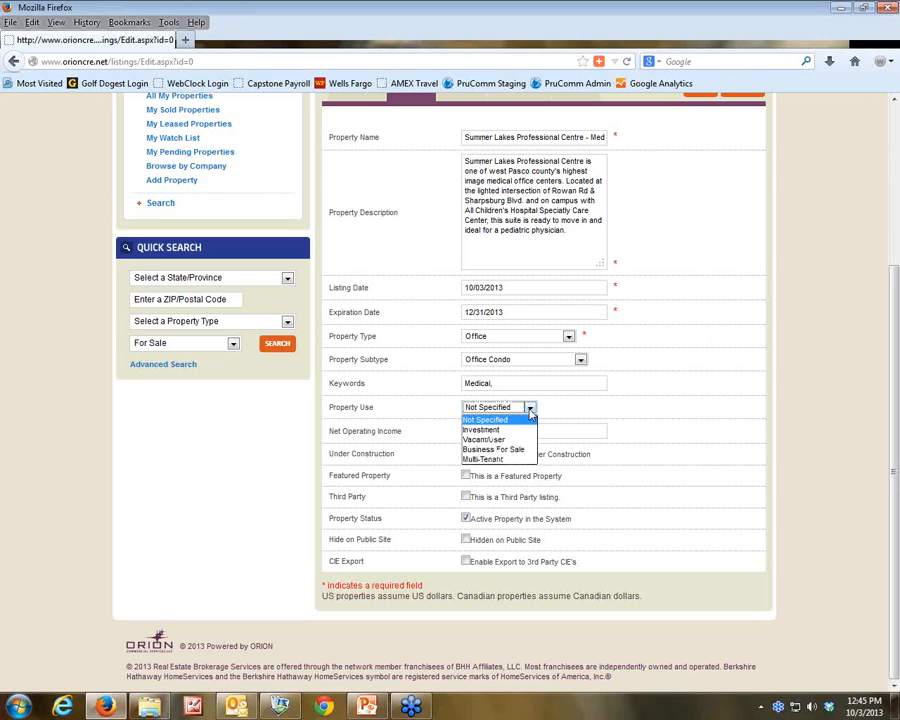
{"action": "left_click", "coordinate": [512, 440]}
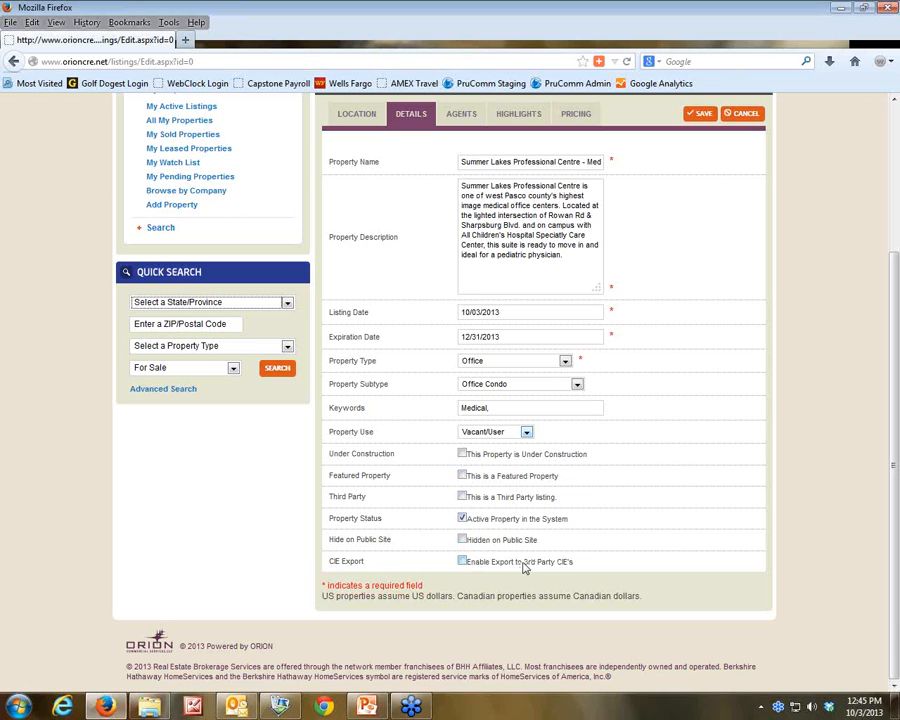
Step: In the listing's highlights, enter "2,750 RSF" as the first and "Rowna Rd. Signage Available" as the second
{"action": "scroll", "coordinate": [522, 567], "scroll_direction": "up", "scroll_amount": 3}
{"action": "left_click", "coordinate": [460, 276]}
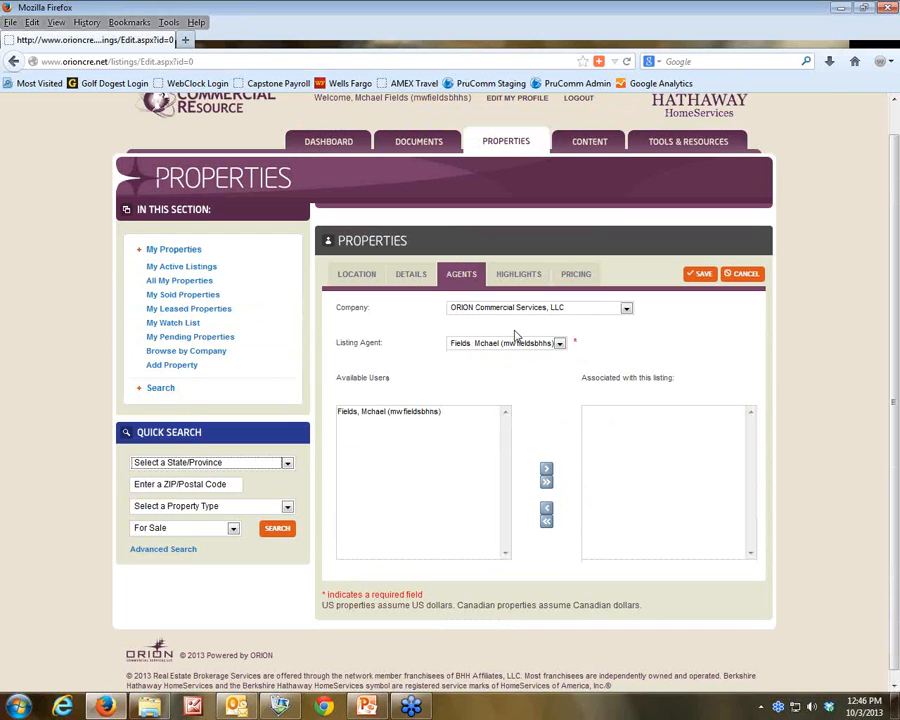
{"action": "left_click", "coordinate": [517, 276]}
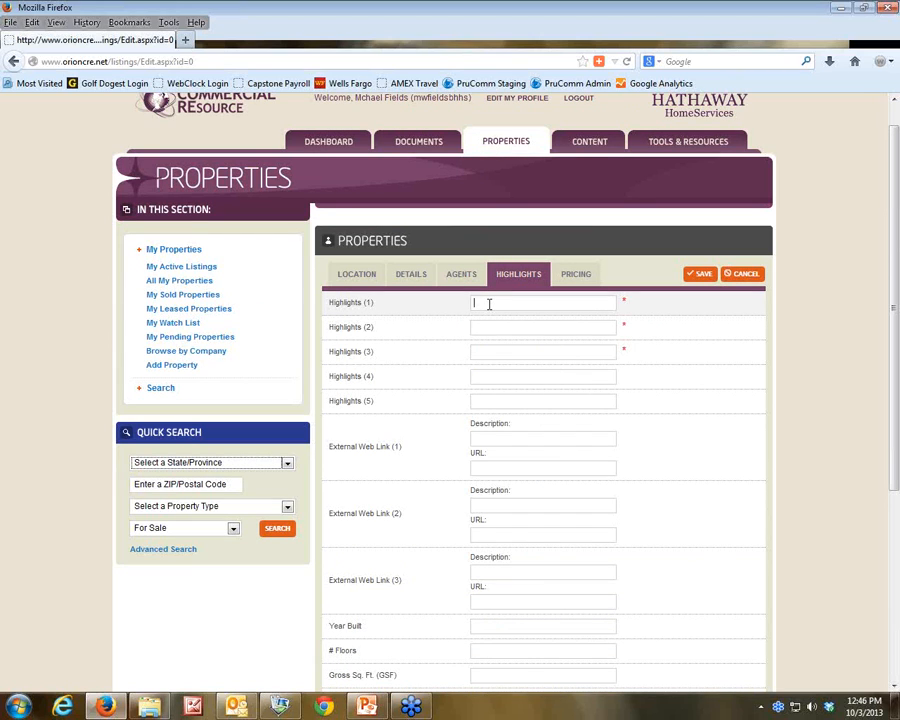
{"action": "type", "text": "2,750 RSF"}
{"action": "key", "text": "Tab"}
{"action": "type", "text": "Rowna Rd. Signage Available"}
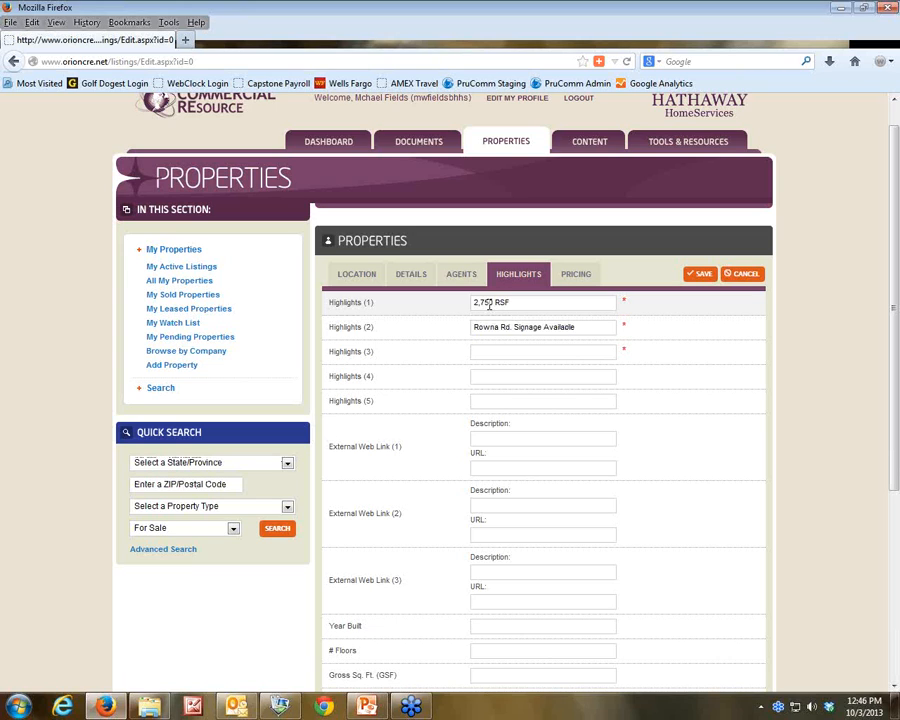
Step: Correct the misspelled street name in the second highlight so it reads "Rowan Rd. Signage Available"
{"action": "scroll", "coordinate": [489, 306], "scroll_direction": "down", "scroll_amount": 5}
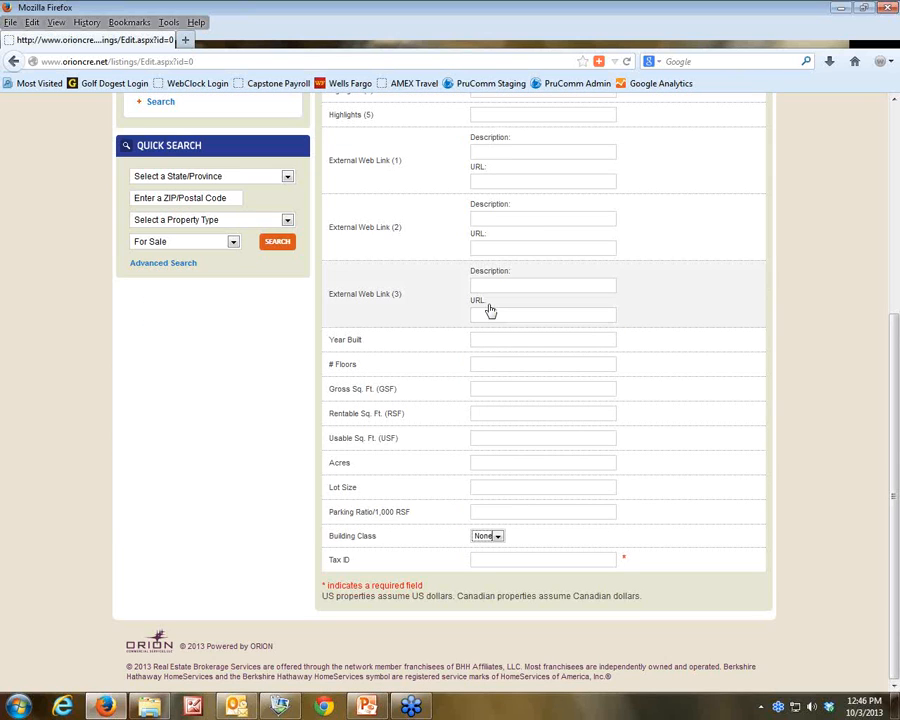
{"action": "scroll", "coordinate": [442, 297], "scroll_direction": "up", "scroll_amount": 3}
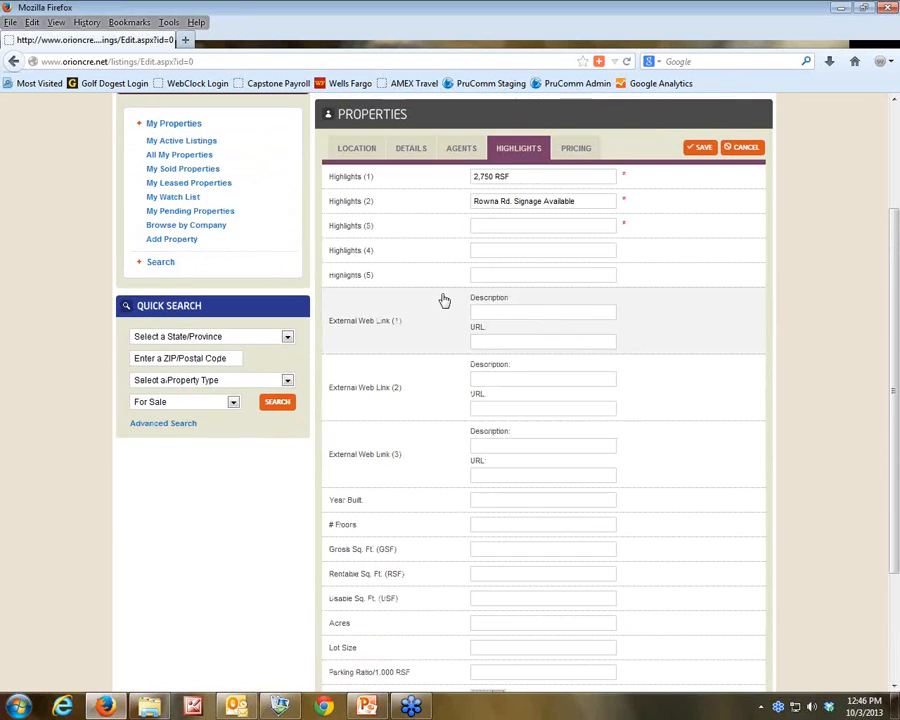
{"action": "left_click", "coordinate": [499, 201]}
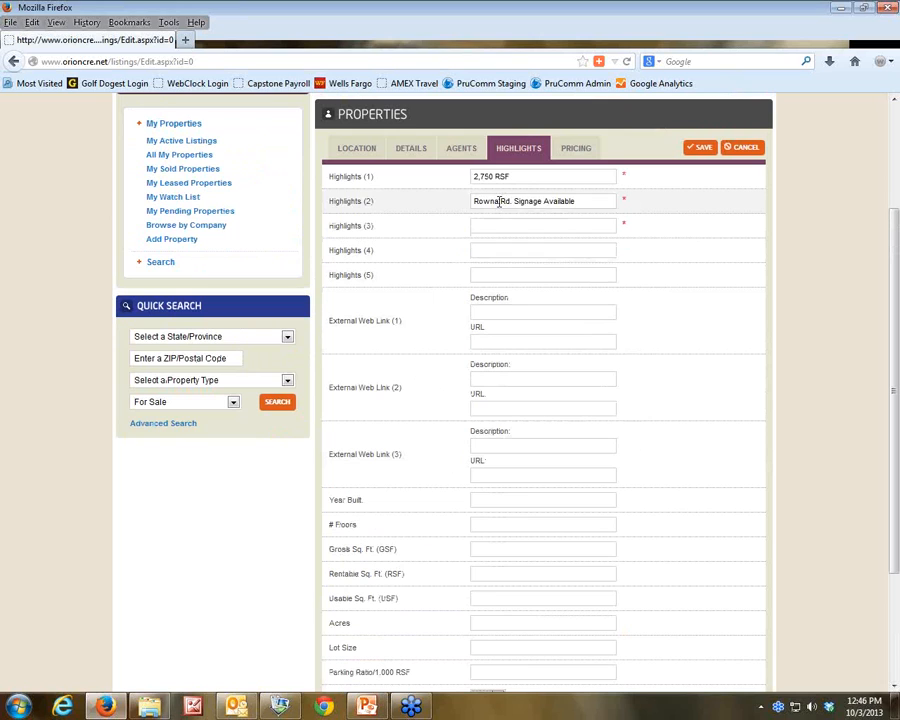
{"action": "key", "text": "BackSpace"}
{"action": "key", "text": "BackSpace"}
{"action": "type", "text": "an"}
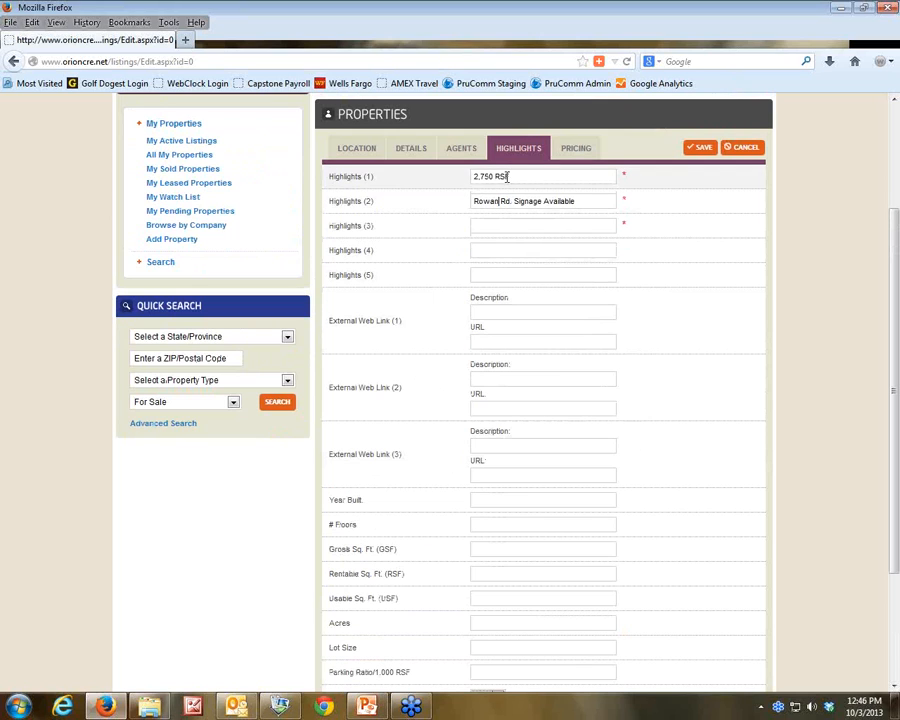
Step: Fill highlights 3 to 5 with "Abundant Parking", "Traffic Lighted Corner - 2 Street Access" and "On CAmpus w/ All Children's Hospital"
{"action": "left_click", "coordinate": [494, 224]}
{"action": "type", "text": "Abundant Parking"}
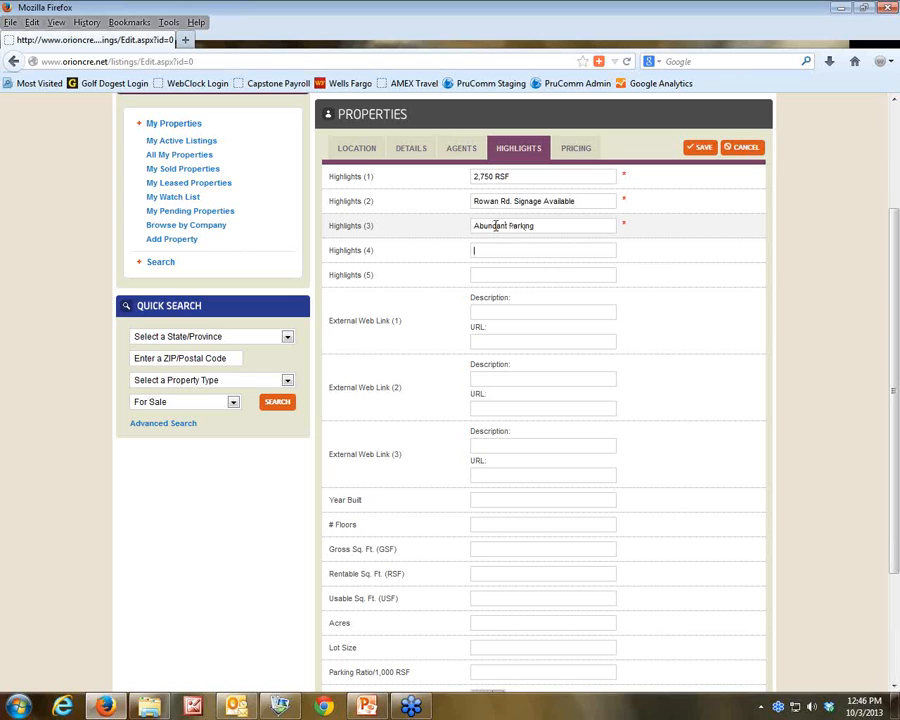
{"action": "key", "text": "Tab"}
{"action": "type", "text": "Traffic Lighted Corner - 2 Street Access"}
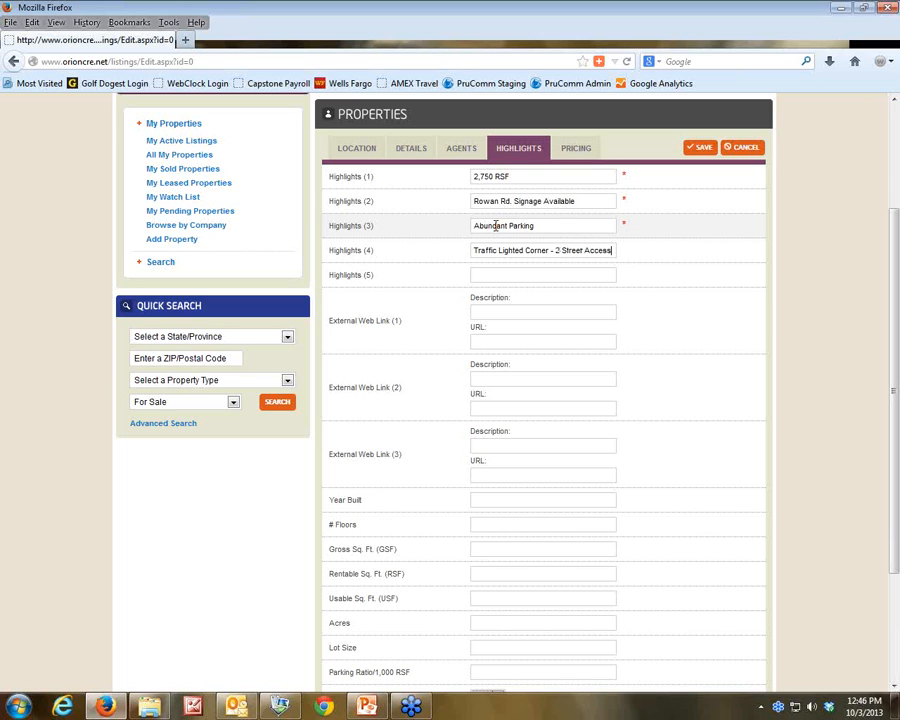
{"action": "type", "text": "On CA"}
{"action": "type", "text": "s w/ All Children's -"}
{"action": "type", "text": "ospital"}
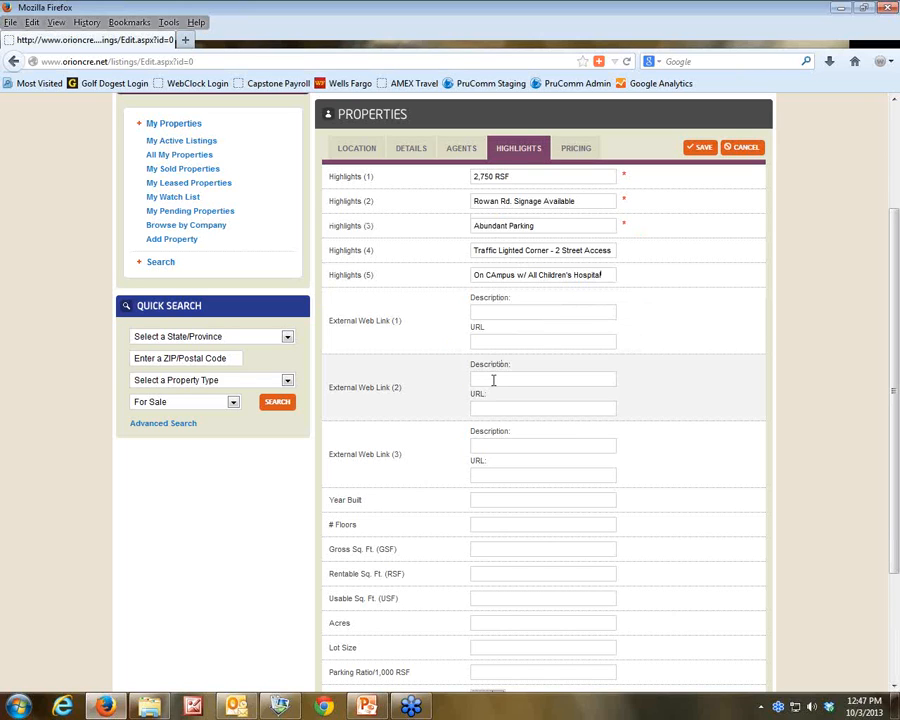
Step: Enter 20013 as the year built, 1 floor, and 2750 for the gross, rentable and usable square footage
{"action": "left_click", "coordinate": [493, 380]}
{"action": "left_click", "coordinate": [479, 500]}
{"action": "type", "text": "1"}
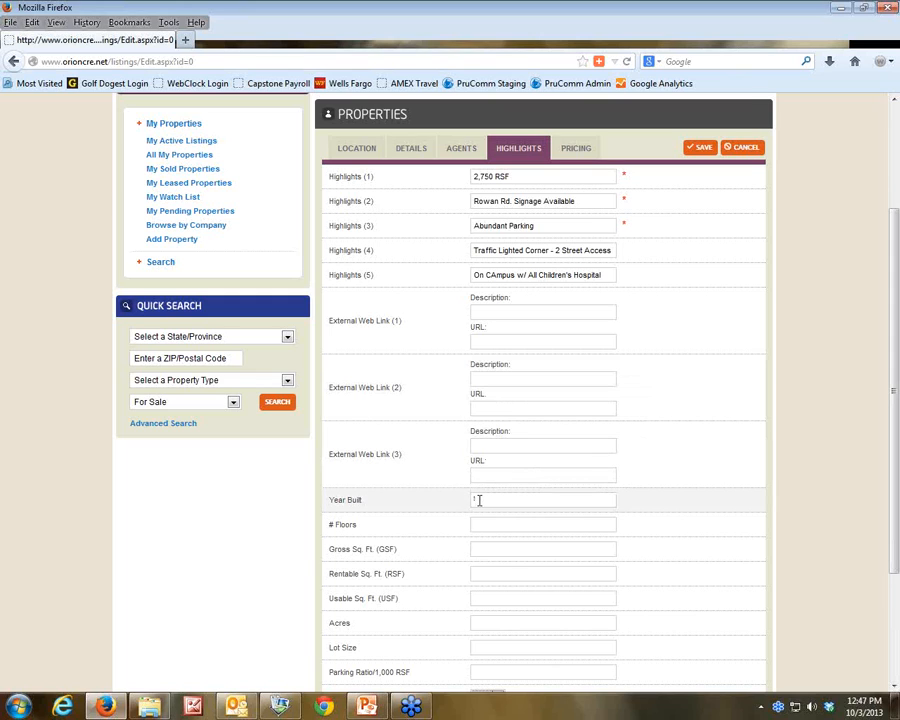
{"action": "type", "text": "013"}
{"action": "key", "text": "Tab"}
{"action": "type", "text": "1"}
{"action": "key", "text": "Tab"}
{"action": "type", "text": "2750"}
{"action": "key", "text": "Tab"}
{"action": "type", "text": "27502750"}
{"action": "scroll", "coordinate": [440, 506], "scroll_direction": "down", "scroll_amount": 3}
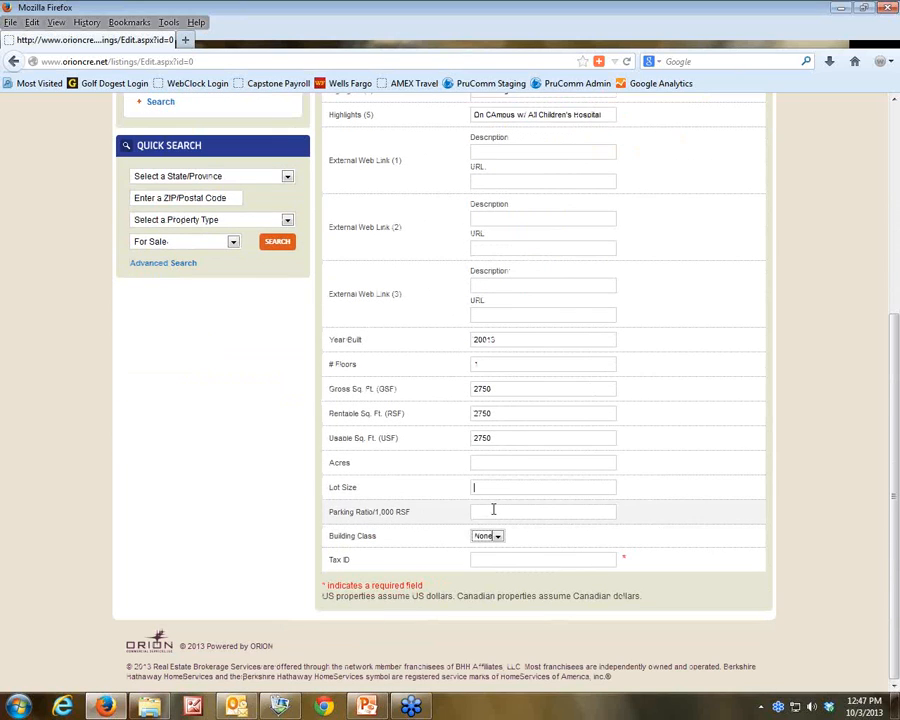
Step: Set the parking ratio to 5 and the building class to B, and fill in the property's tax ID
{"action": "left_click", "coordinate": [491, 511]}
{"action": "type", "text": "5"}
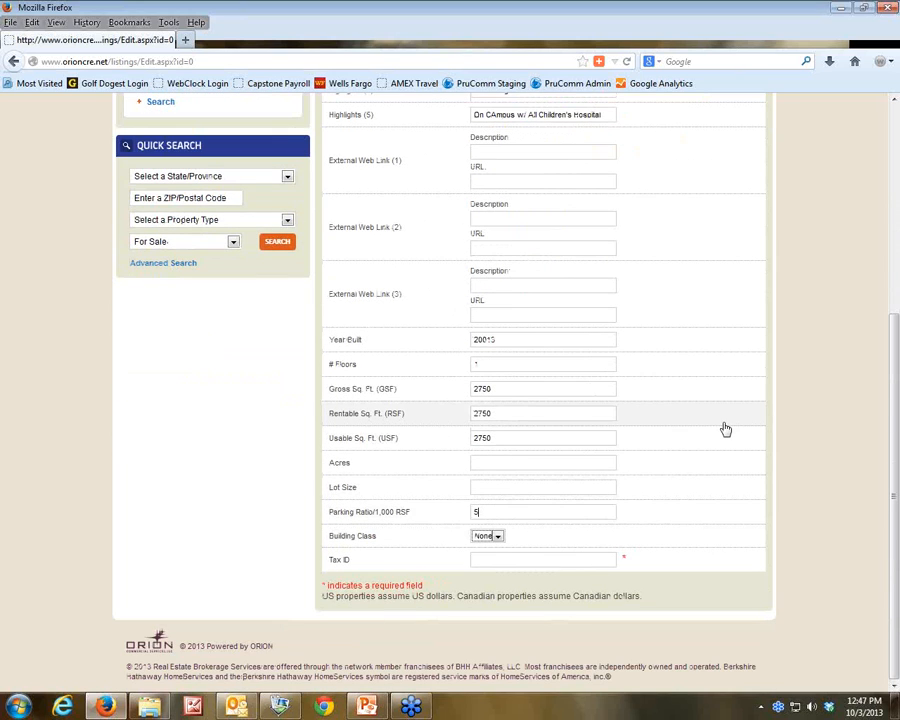
{"action": "left_click", "coordinate": [495, 536]}
{"action": "left_click", "coordinate": [482, 568]}
{"action": "left_click", "coordinate": [479, 560]}
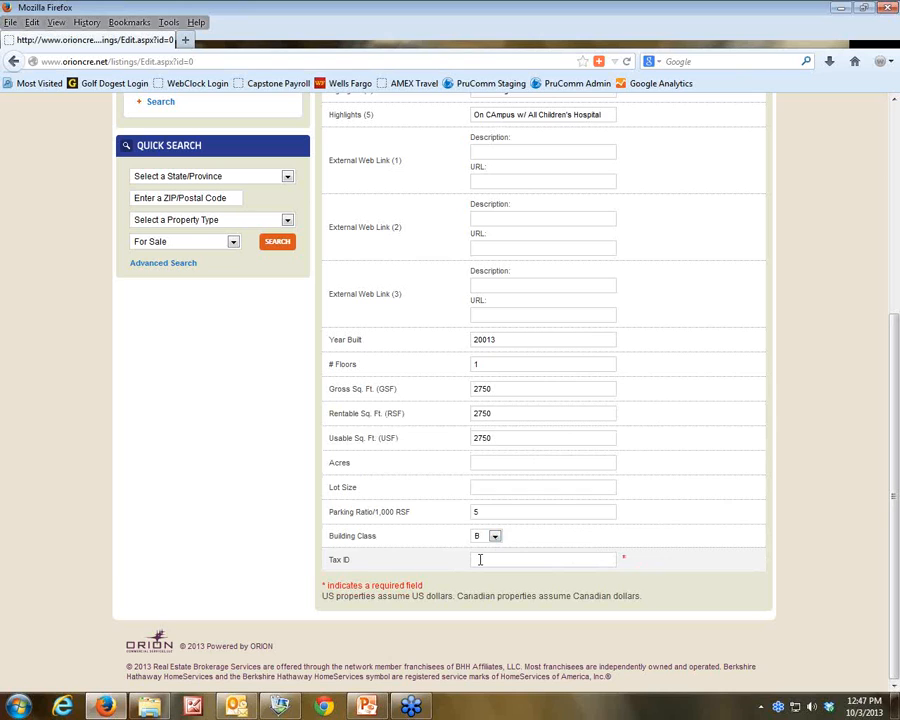
{"action": "type", "text": "12345"}
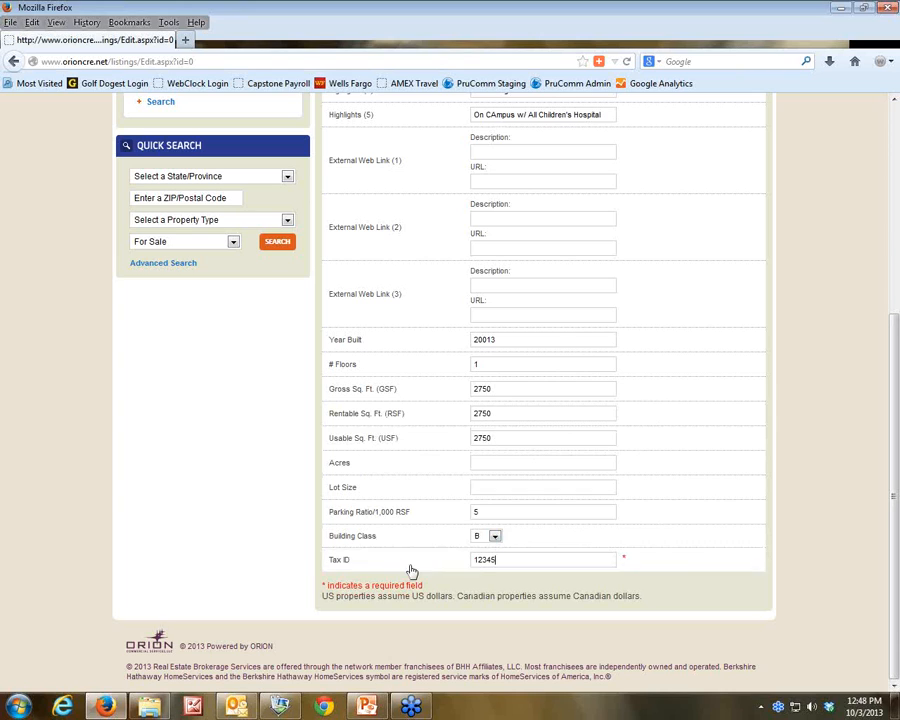
Step: In the listing's pricing, change the offering to For Lease
{"action": "scroll", "coordinate": [460, 505], "scroll_direction": "up", "scroll_amount": 5}
{"action": "left_click", "coordinate": [577, 231]}
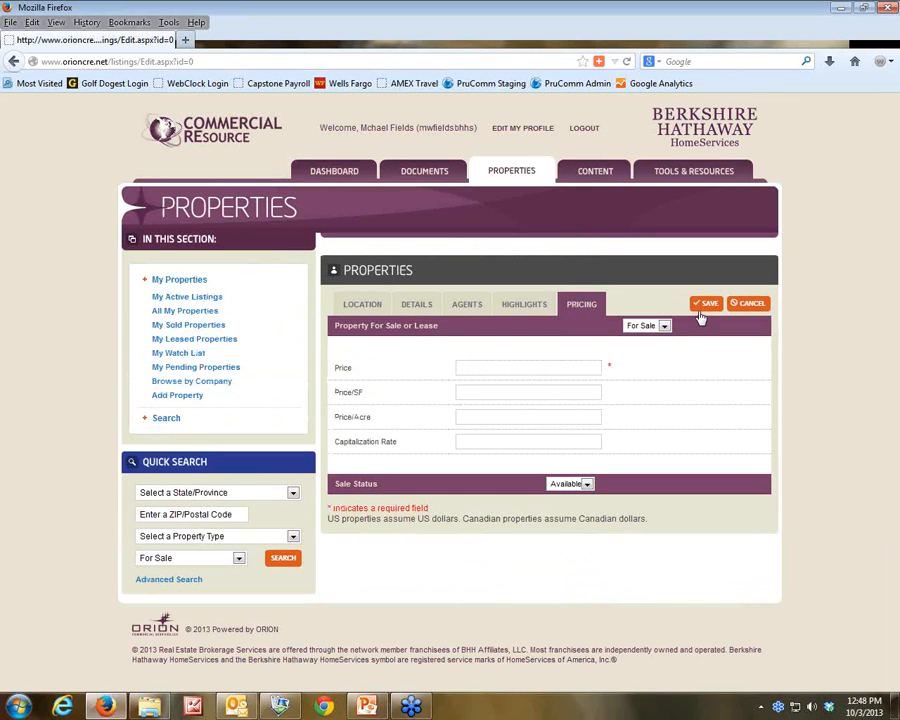
{"action": "left_click", "coordinate": [664, 326]}
{"action": "left_click", "coordinate": [650, 348]}
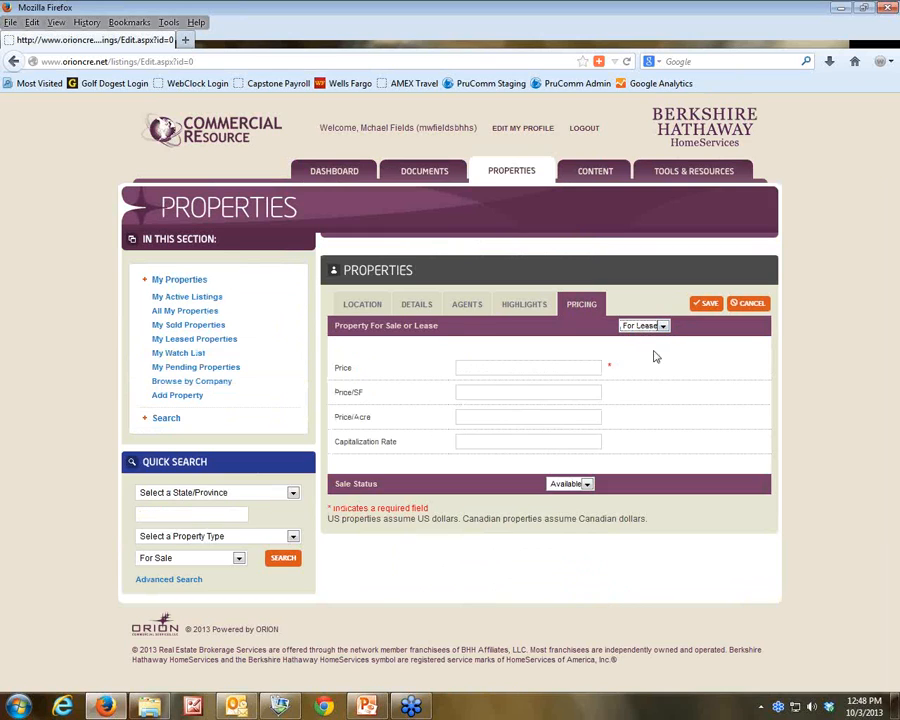
Step: Enter 2750 total available SF, a 3-year minimum term, 14.50 per SF per year and lease type NNN, and try to save
{"action": "left_click", "coordinate": [532, 388]}
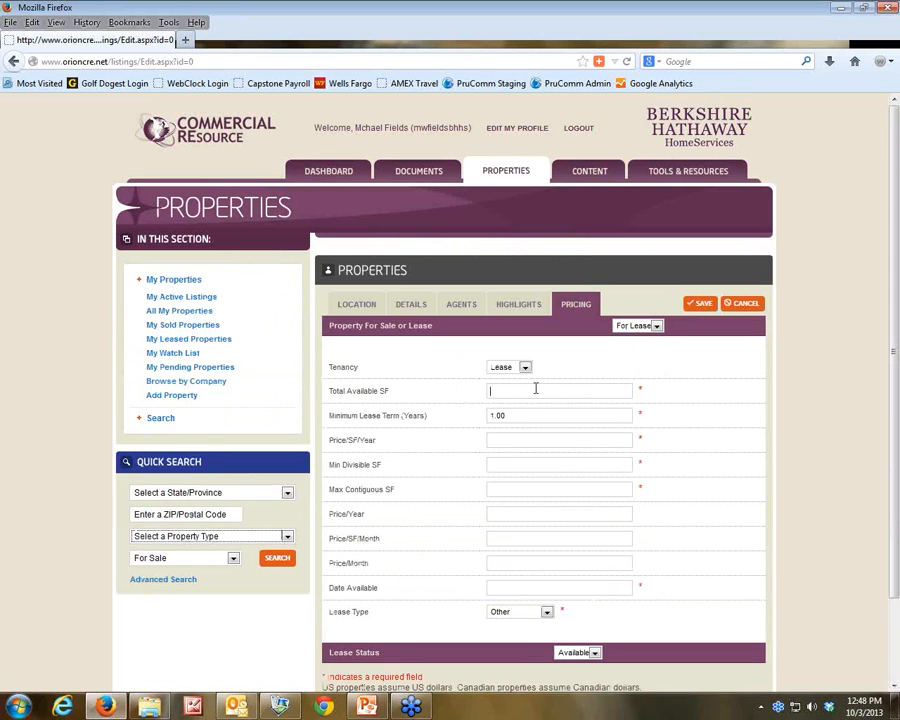
{"action": "type", "text": "2750"}
{"action": "key", "text": "Tab"}
{"action": "type", "text": "3"}
{"action": "left_click", "coordinate": [545, 614]}
{"action": "left_click", "coordinate": [510, 643]}
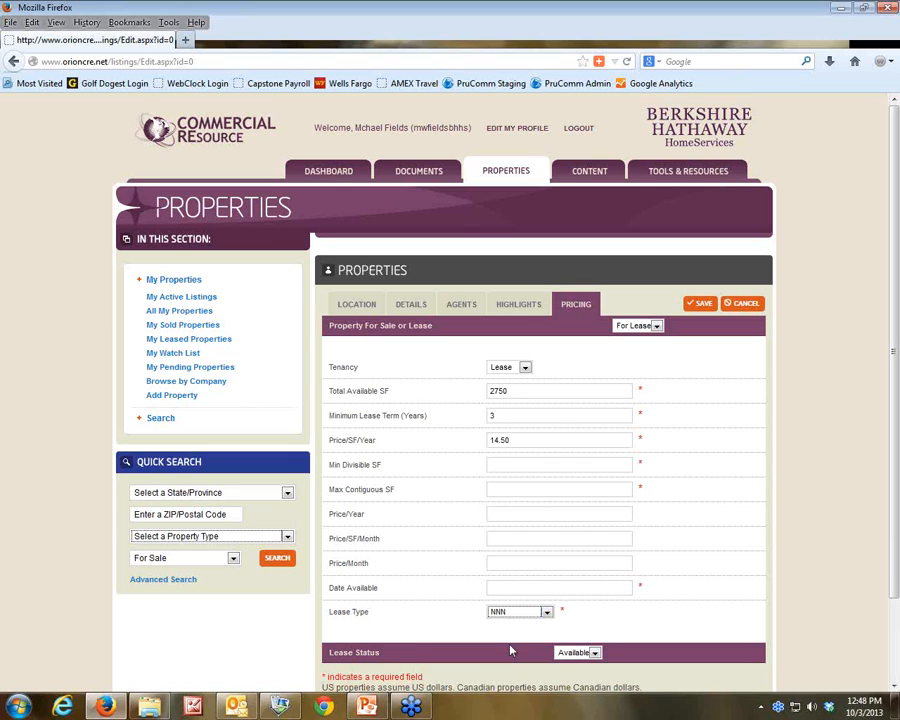
{"action": "left_click", "coordinate": [700, 303]}
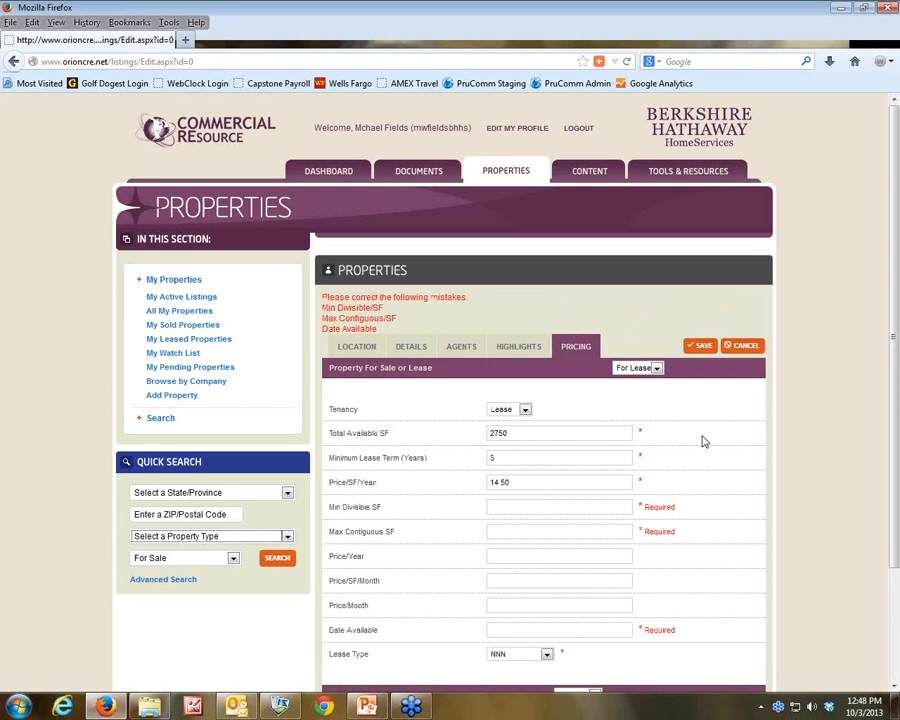
Step: Set both the minimum divisible and maximum contiguous SF to 2750 and try to save the listing again
{"action": "scroll", "coordinate": [548, 496], "scroll_direction": "down", "scroll_amount": 3}
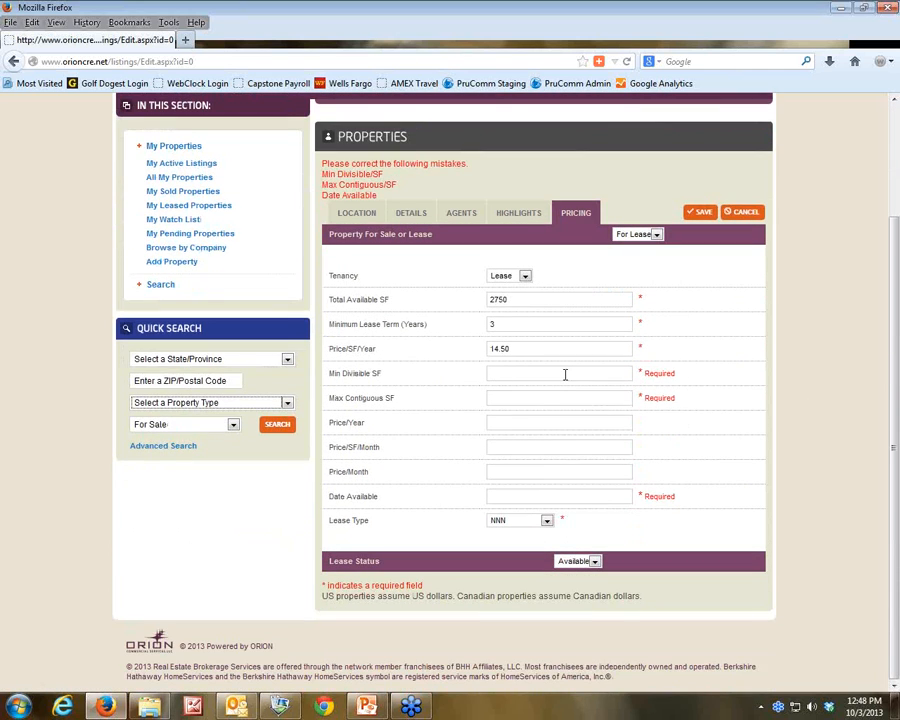
{"action": "left_click", "coordinate": [502, 373]}
{"action": "type", "text": "2750"}
{"action": "key", "text": "Tab"}
{"action": "type", "text": "2750"}
{"action": "key", "text": "Tab"}
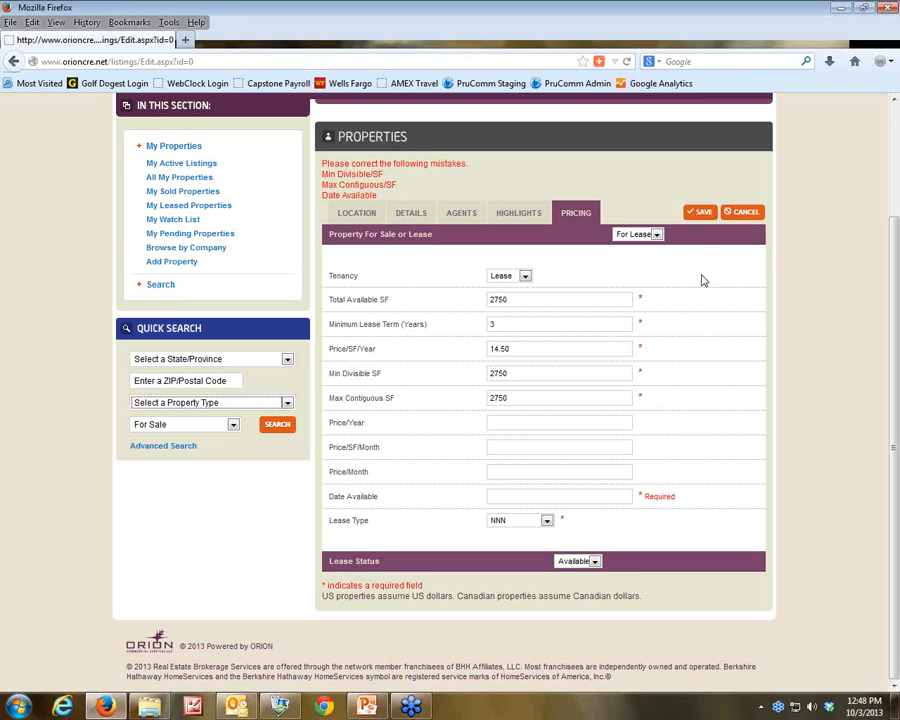
{"action": "left_click", "coordinate": [700, 212]}
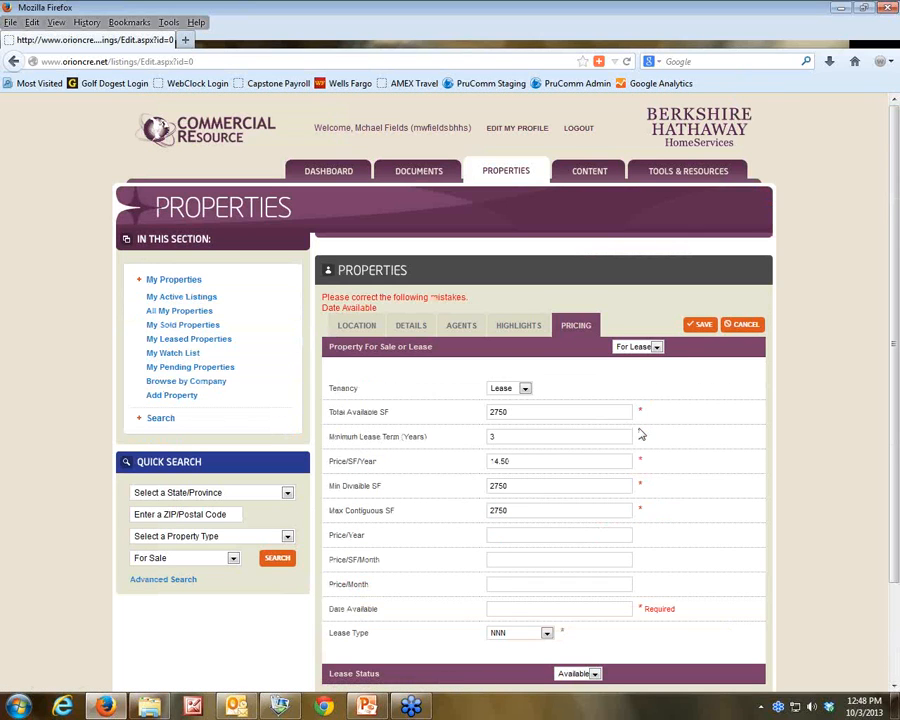
{"action": "left_click", "coordinate": [516, 328]}
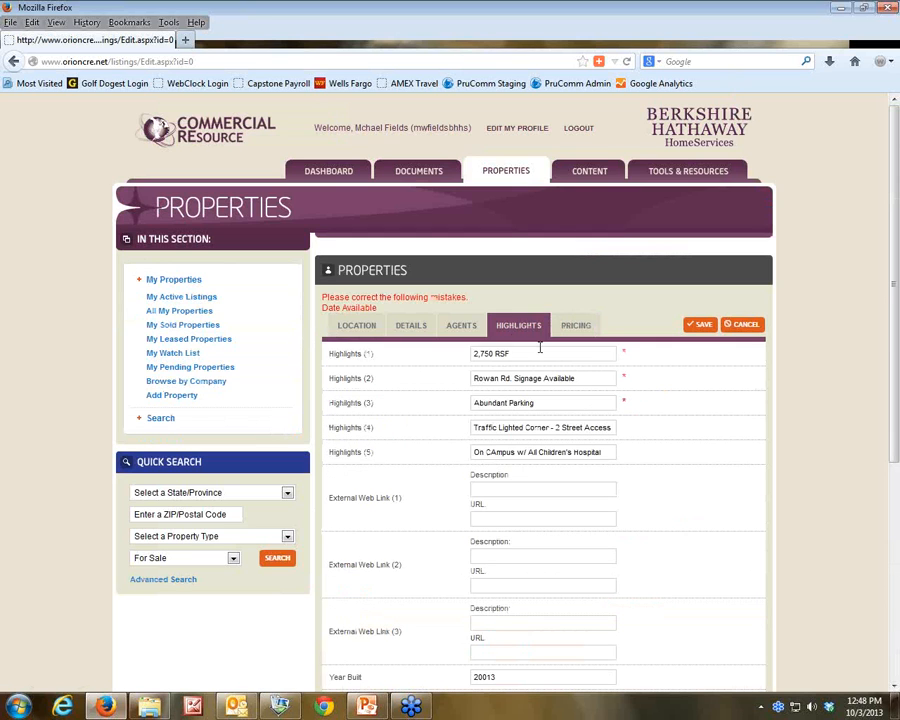
{"action": "left_click", "coordinate": [408, 326]}
{"action": "scroll", "coordinate": [740, 532], "scroll_direction": "down", "scroll_amount": 4}
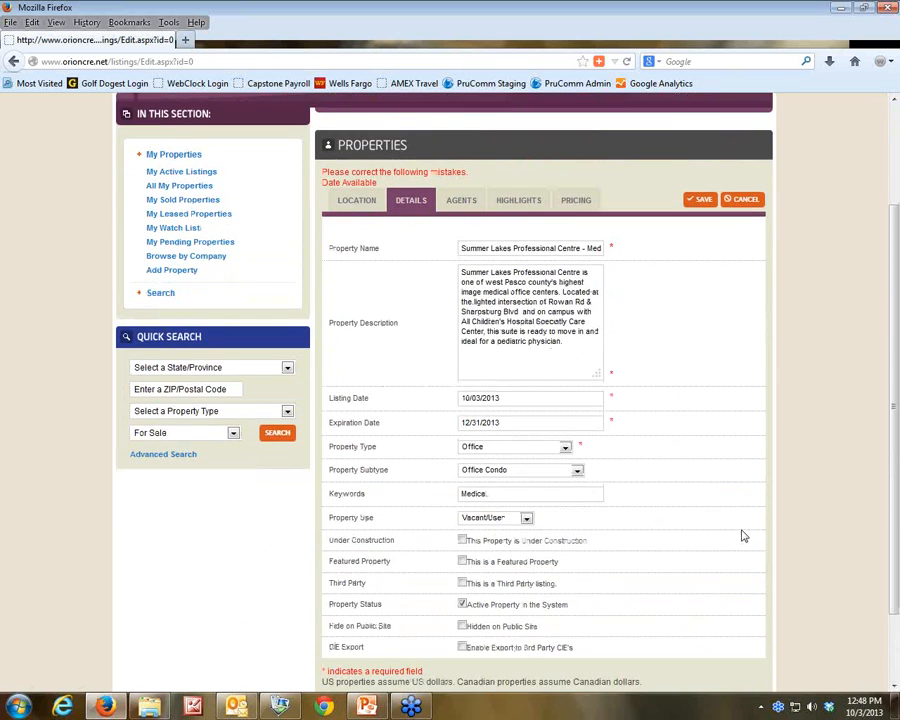
{"action": "scroll", "coordinate": [635, 438], "scroll_direction": "up", "scroll_amount": 3}
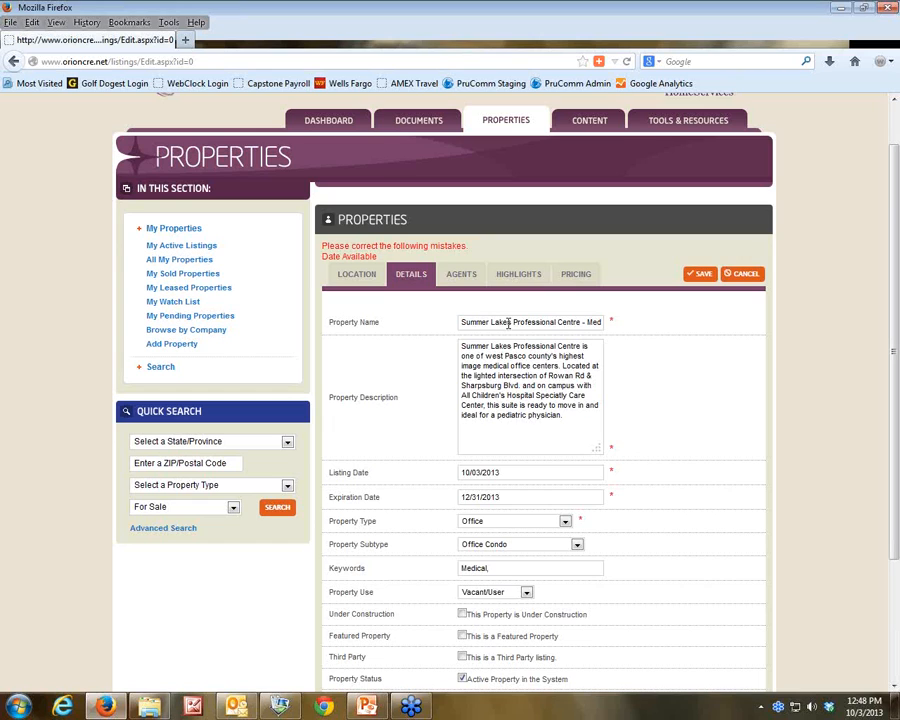
Step: In the listing's pricing, set the date available to 10/01/2013 and save the listing
{"action": "left_click", "coordinate": [578, 274]}
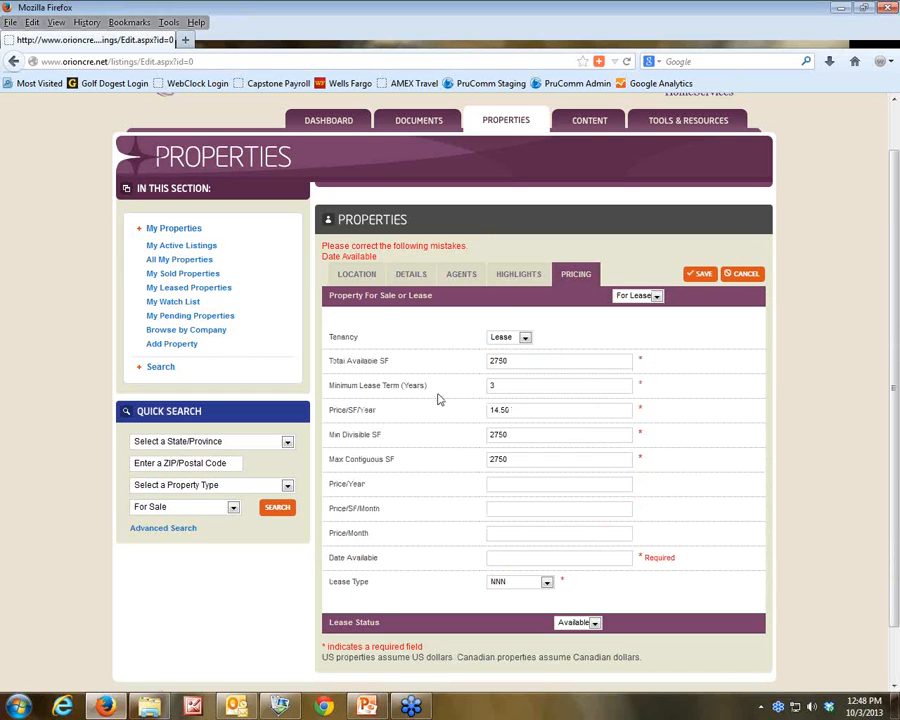
{"action": "left_click", "coordinate": [512, 557]}
{"action": "type", "text": "10/01/2013"}
{"action": "left_click", "coordinate": [698, 273]}
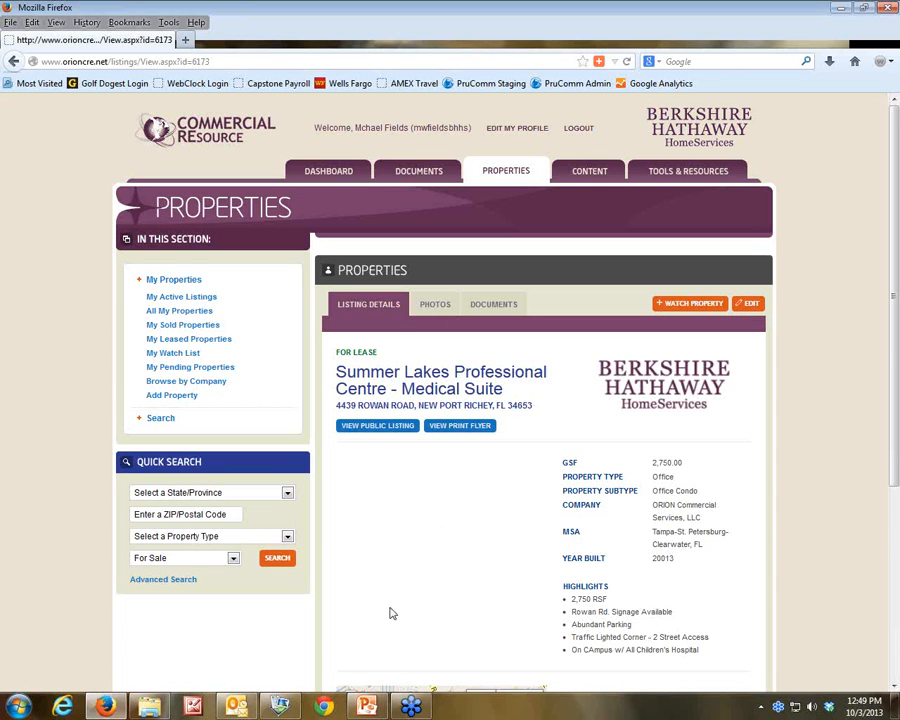
Step: Open the saved listing's photo upload page and stop the unresponsive script
{"action": "scroll", "coordinate": [390, 607], "scroll_direction": "down", "scroll_amount": 2}
{"action": "scroll", "coordinate": [390, 607], "scroll_direction": "up", "scroll_amount": 2}
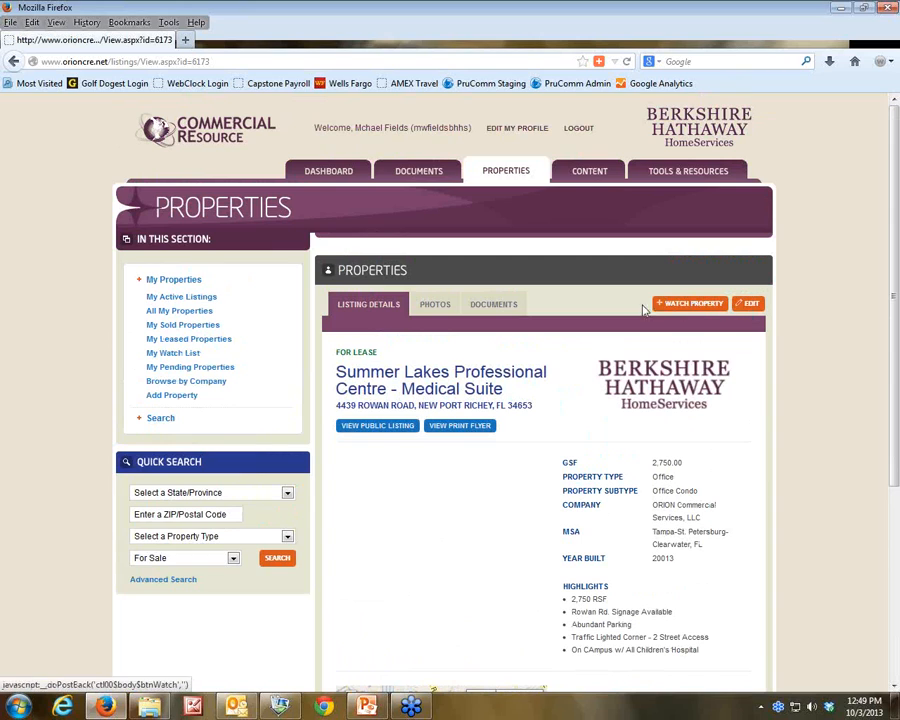
{"action": "left_click", "coordinate": [433, 306]}
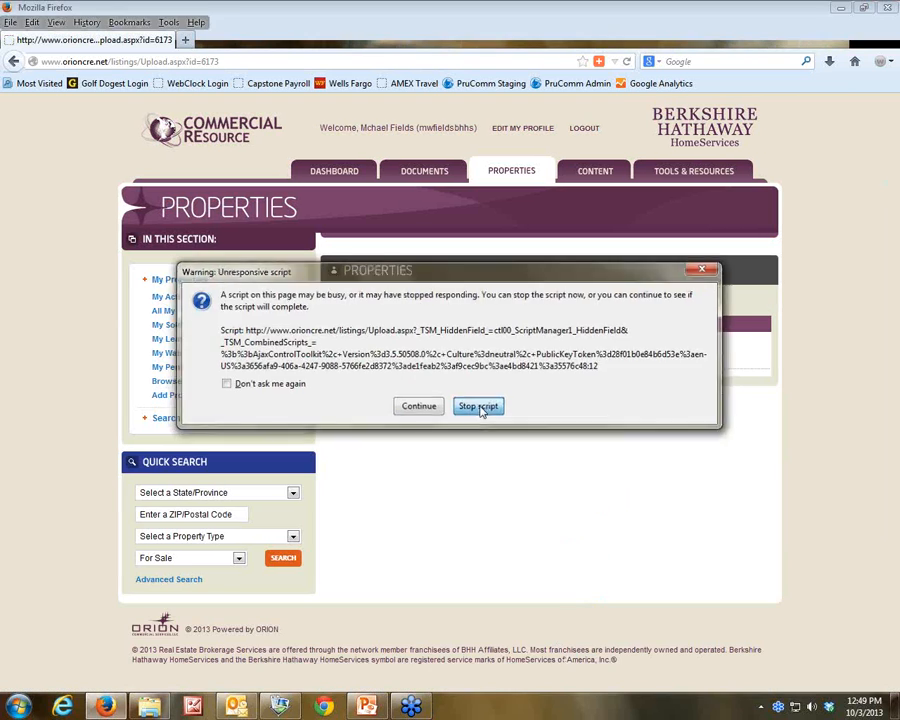
{"action": "left_click", "coordinate": [480, 406]}
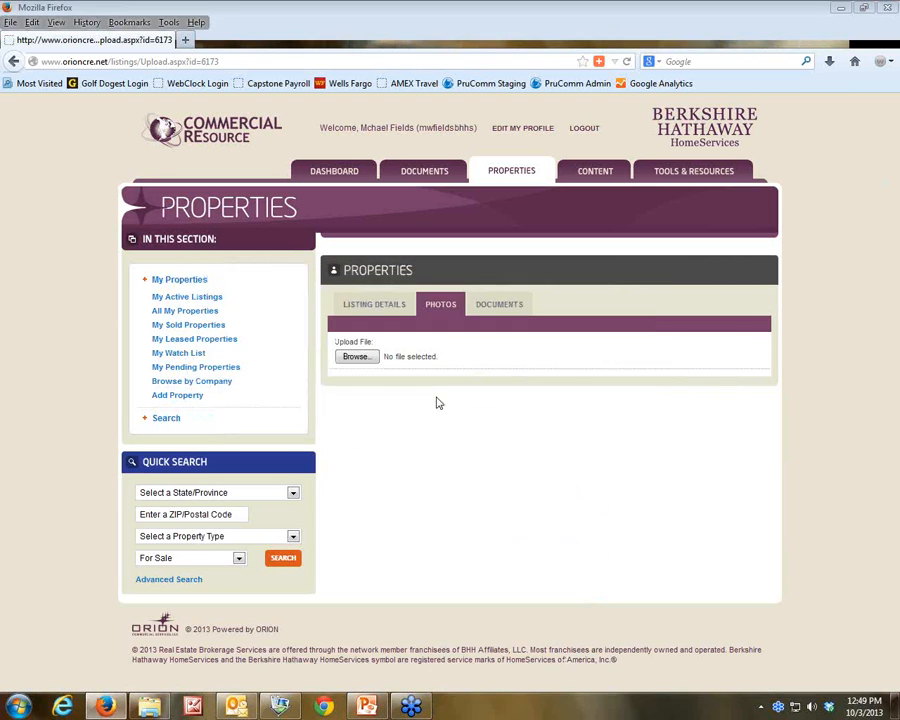
Step: Start a photo upload and browse from Documents through CyberNet Realty and Properties to the Summer Lakes folder
{"action": "left_click", "coordinate": [355, 359]}
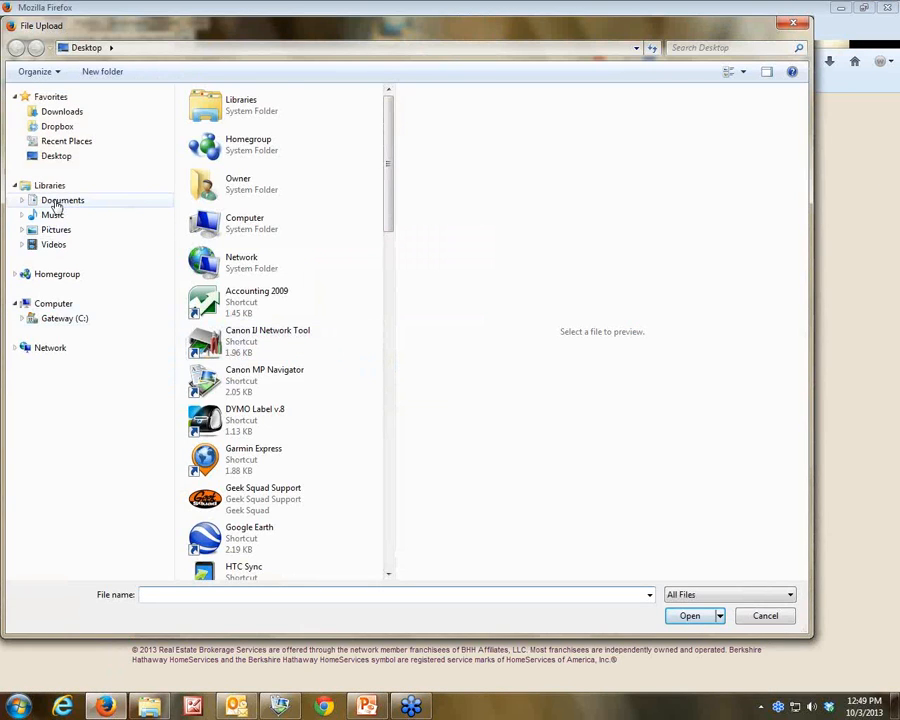
{"action": "left_click", "coordinate": [57, 201]}
{"action": "scroll", "coordinate": [392, 400], "scroll_direction": "down", "scroll_amount": 3}
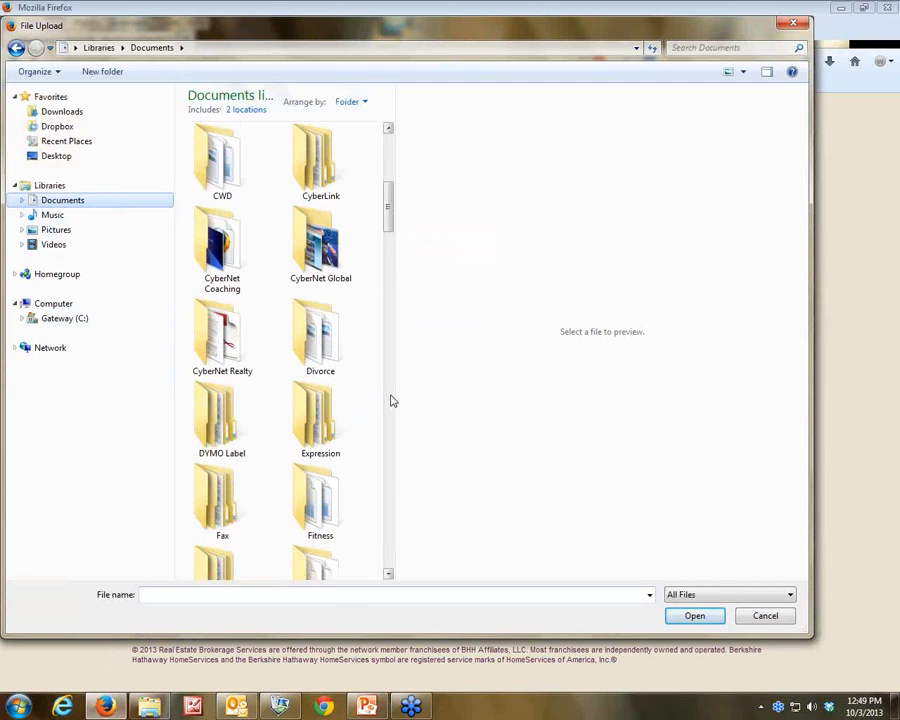
{"action": "double_click", "coordinate": [213, 350]}
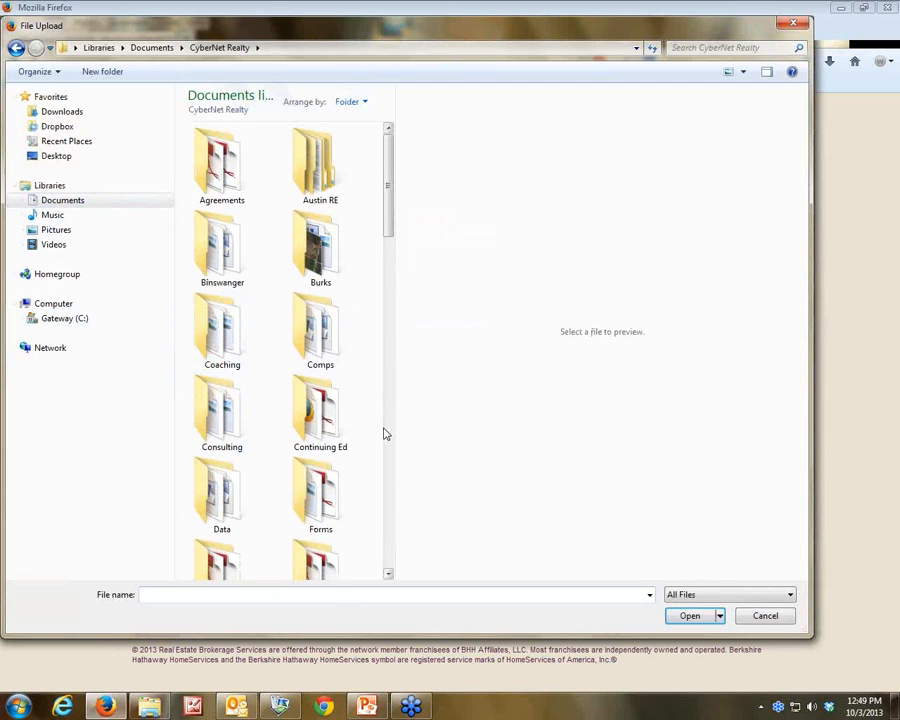
{"action": "scroll", "coordinate": [386, 432], "scroll_direction": "down", "scroll_amount": 10}
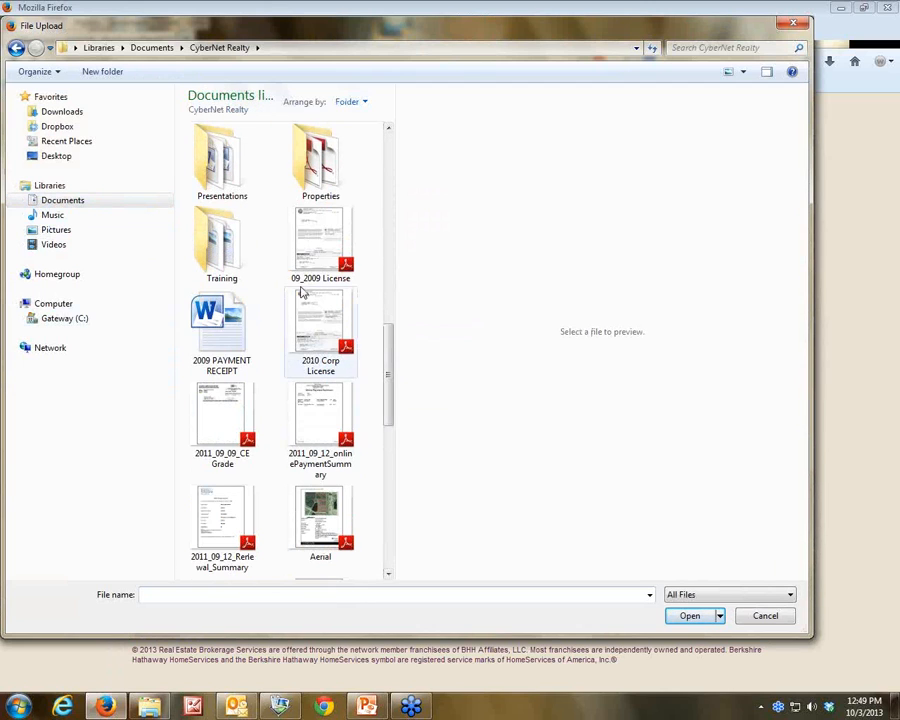
{"action": "double_click", "coordinate": [320, 160]}
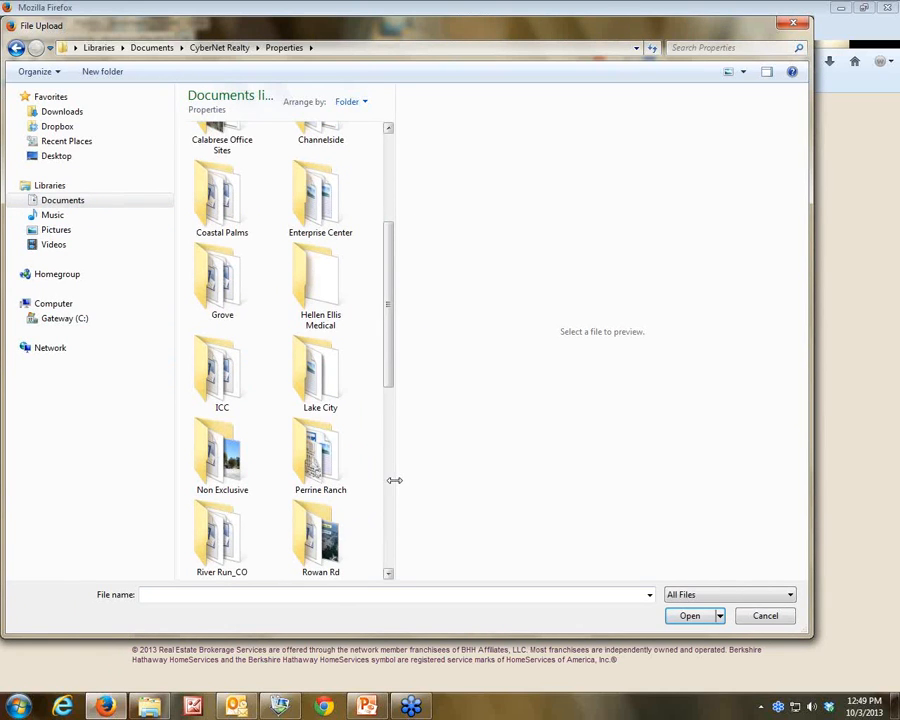
{"action": "scroll", "coordinate": [392, 487], "scroll_direction": "down", "scroll_amount": 5}
{"action": "left_click", "coordinate": [312, 340]}
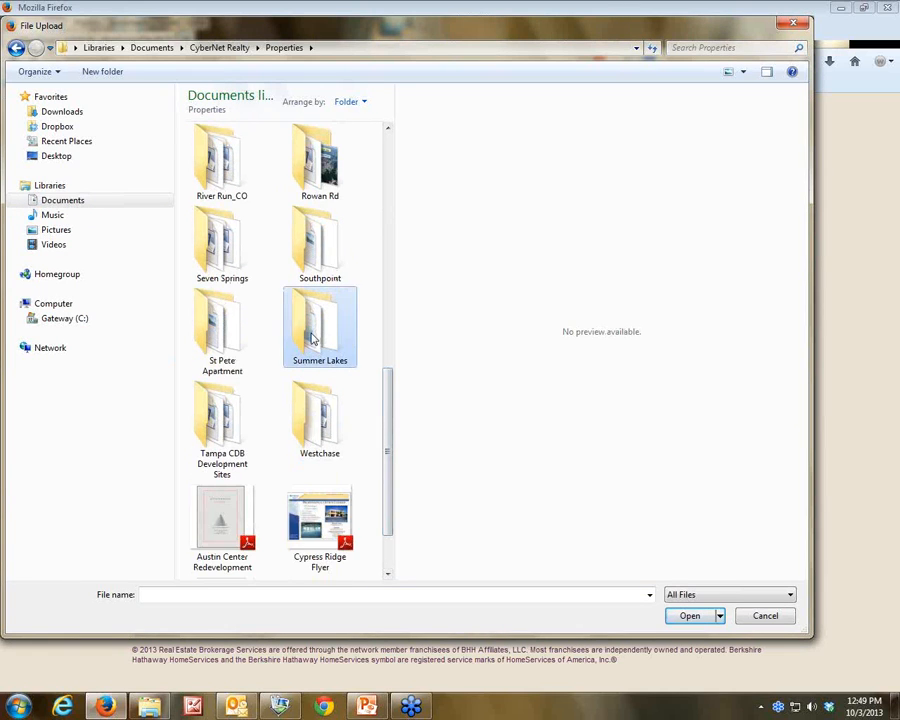
{"action": "double_click", "coordinate": [312, 340]}
Step: Upload the Rendering_crop image from Marketing Material > Renderings to the listing's photos
{"action": "double_click", "coordinate": [318, 505]}
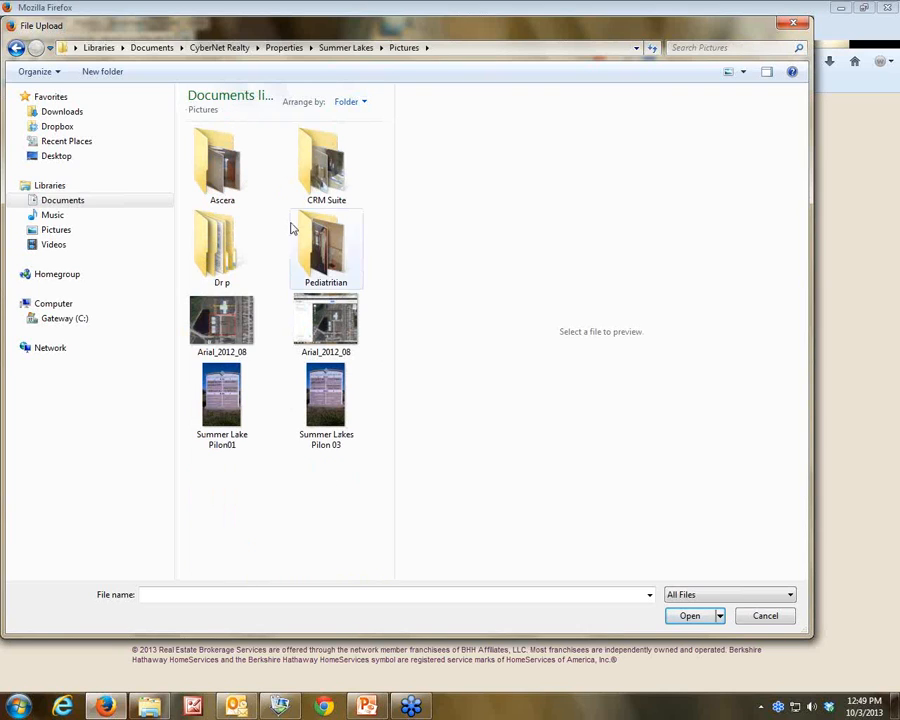
{"action": "left_click", "coordinate": [338, 56]}
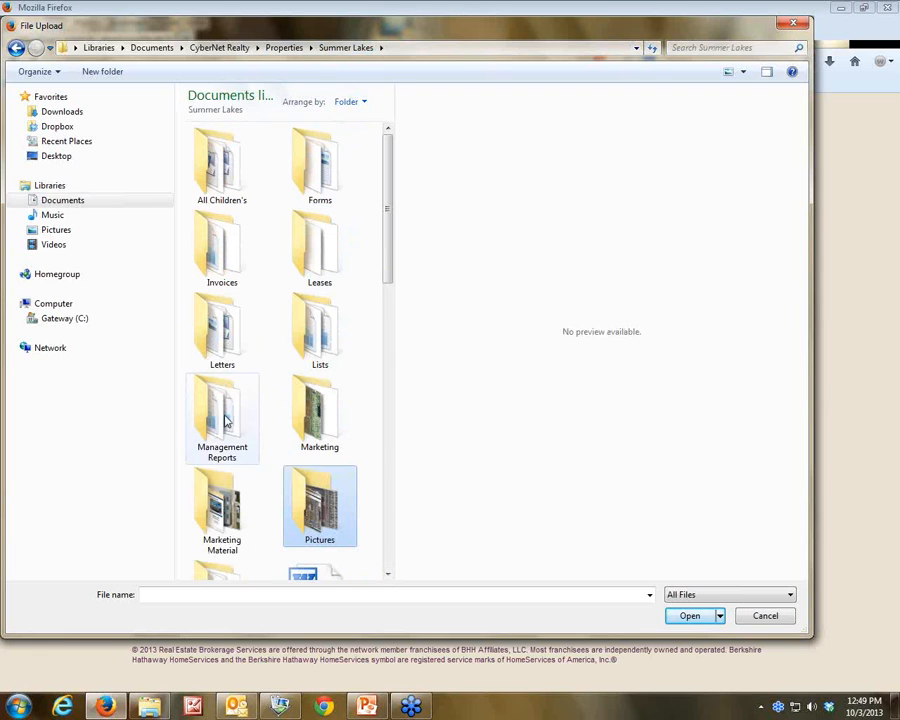
{"action": "double_click", "coordinate": [221, 508]}
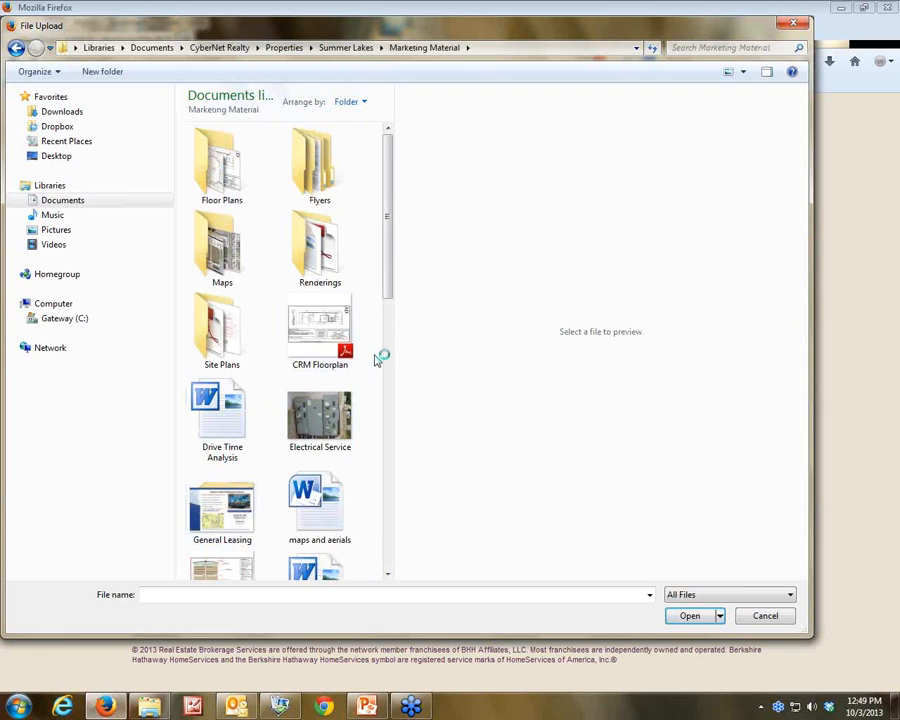
{"action": "double_click", "coordinate": [290, 250]}
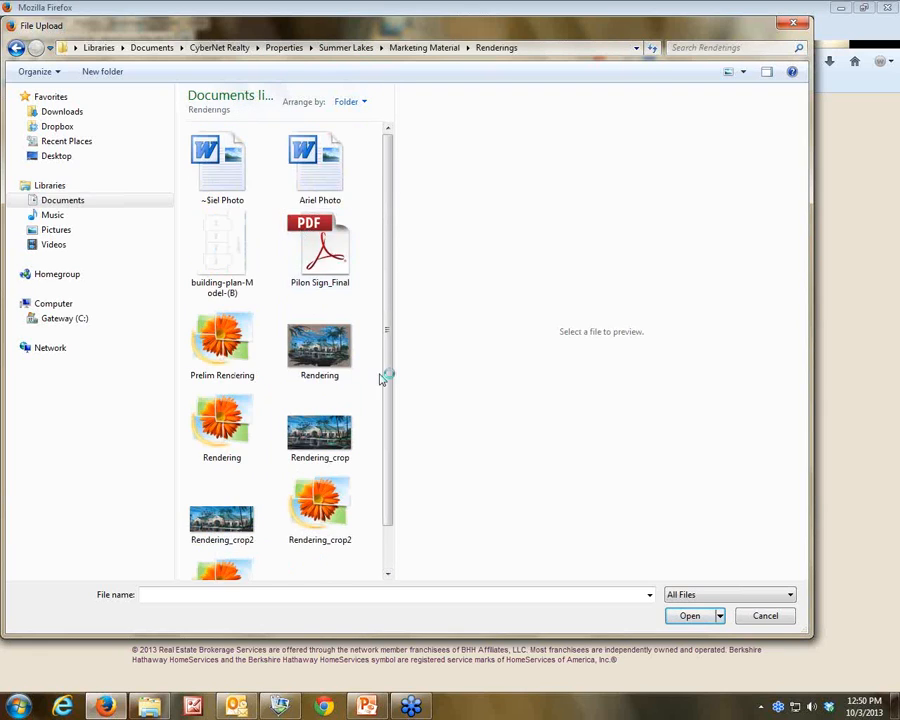
{"action": "double_click", "coordinate": [320, 432]}
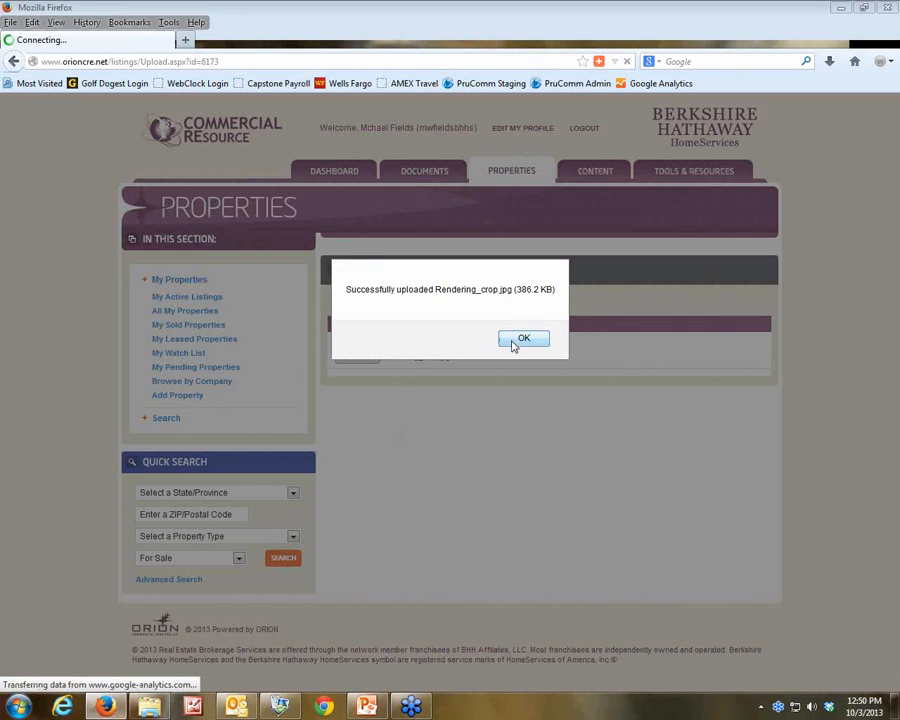
{"action": "left_click", "coordinate": [522, 339]}
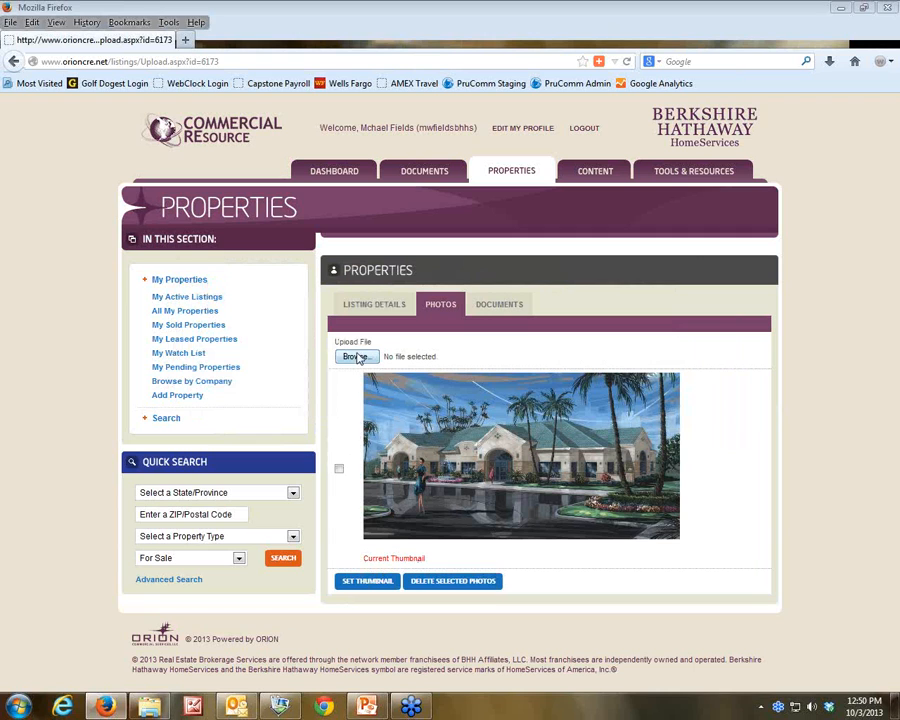
Step: Upload P8010002.JPG from the Summer Lakes Pictures > Pediatritian folder as a second listing photo and stop the unresponsive script
{"action": "left_click", "coordinate": [355, 357]}
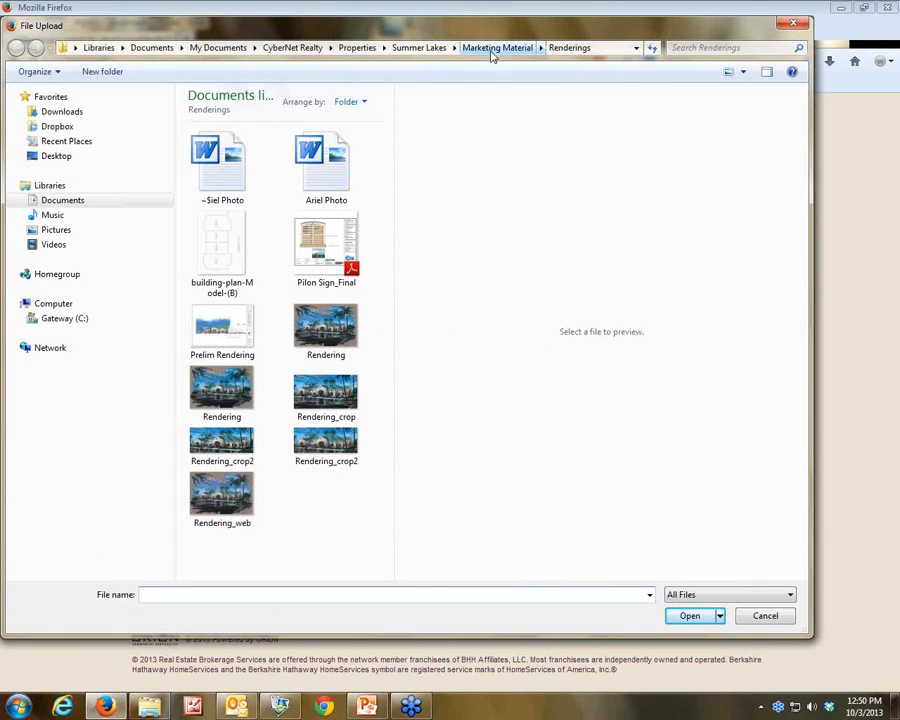
{"action": "left_click", "coordinate": [419, 48]}
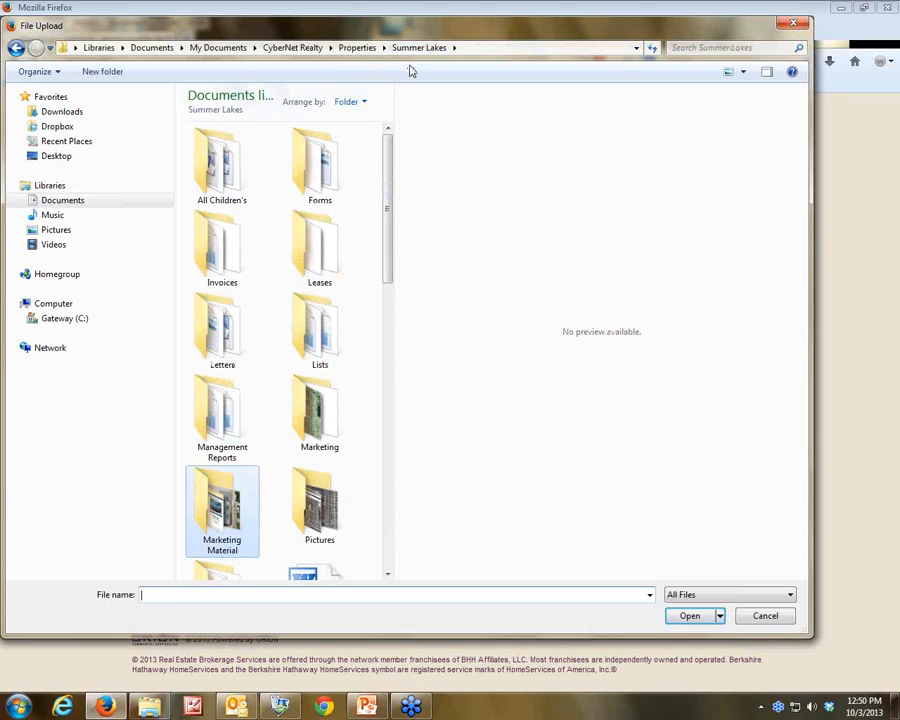
{"action": "left_click", "coordinate": [318, 510]}
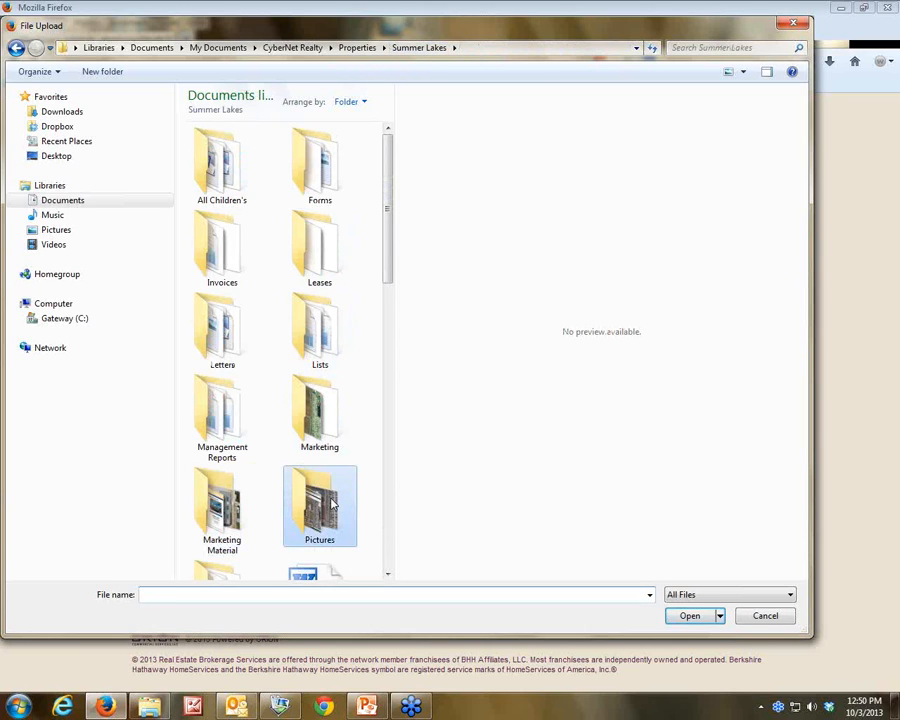
{"action": "double_click", "coordinate": [318, 510]}
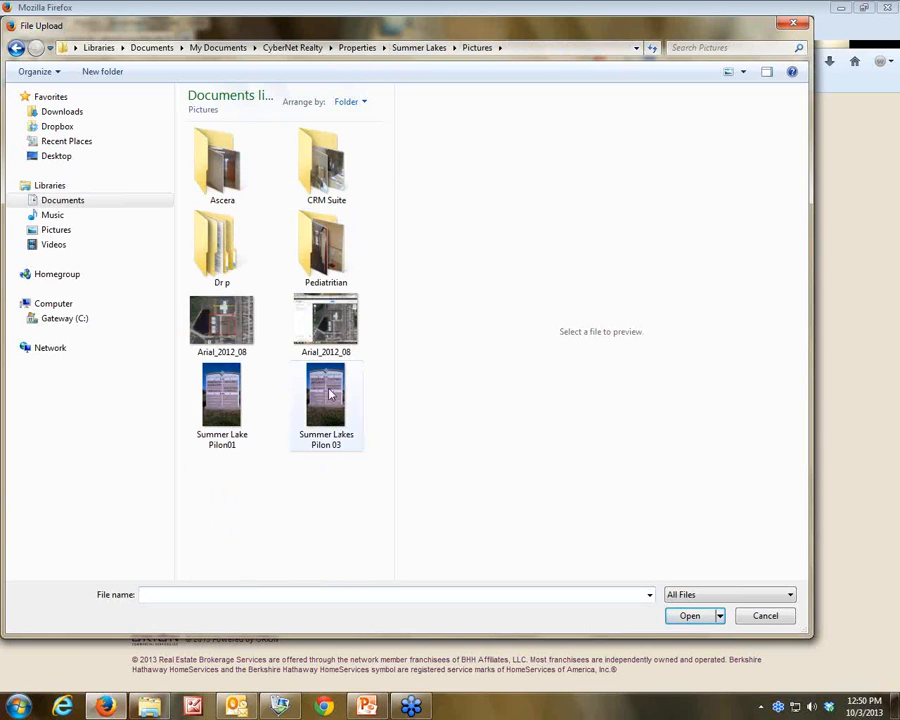
{"action": "double_click", "coordinate": [322, 248]}
{"action": "double_click", "coordinate": [221, 153]}
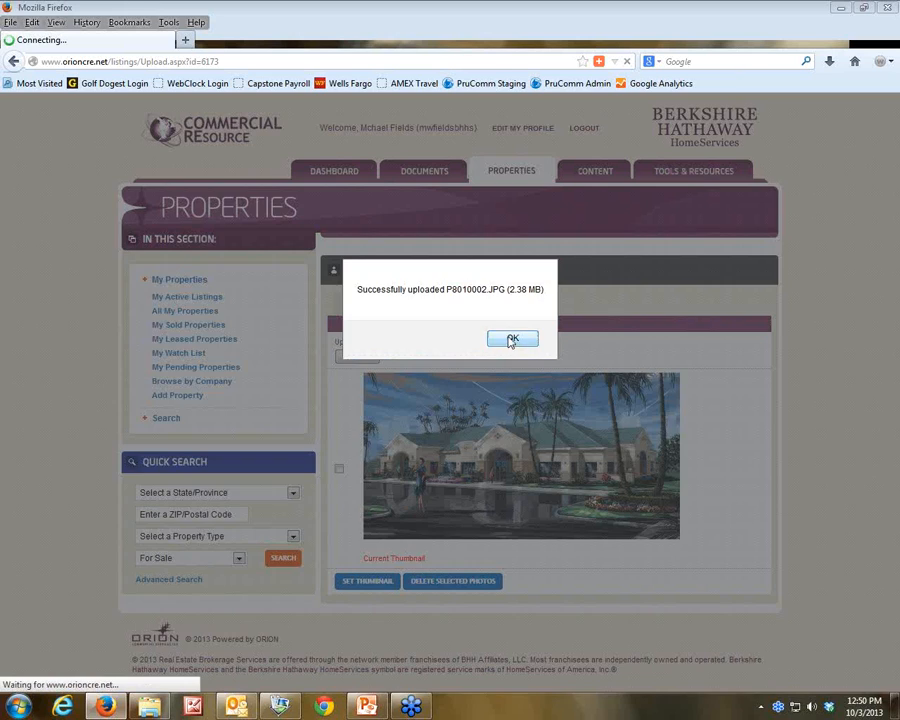
{"action": "left_click", "coordinate": [512, 338]}
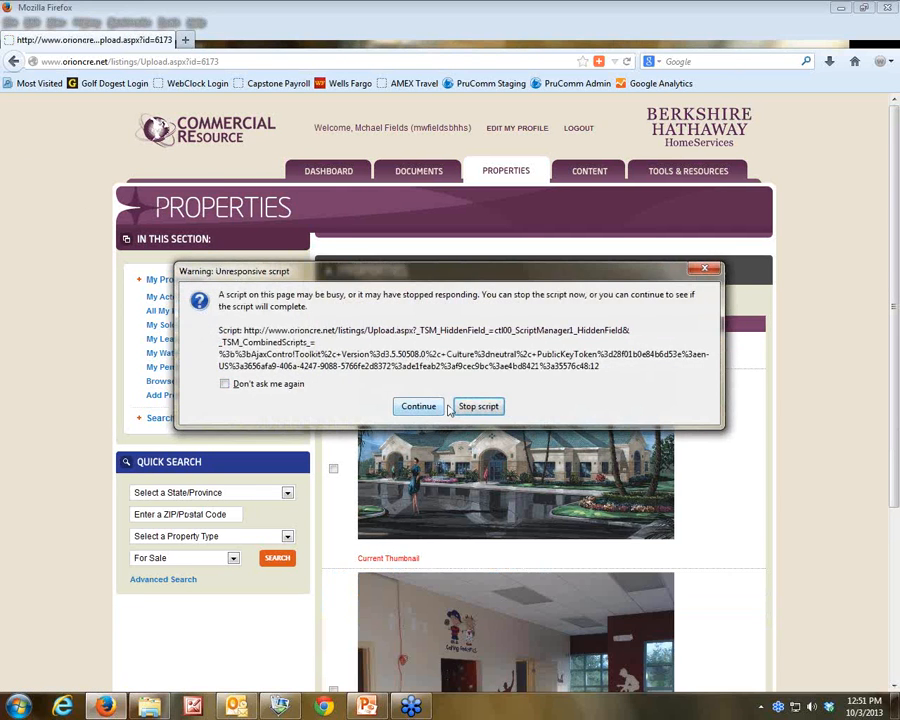
{"action": "left_click", "coordinate": [474, 406]}
{"action": "scroll", "coordinate": [755, 428], "scroll_direction": "down", "scroll_amount": 5}
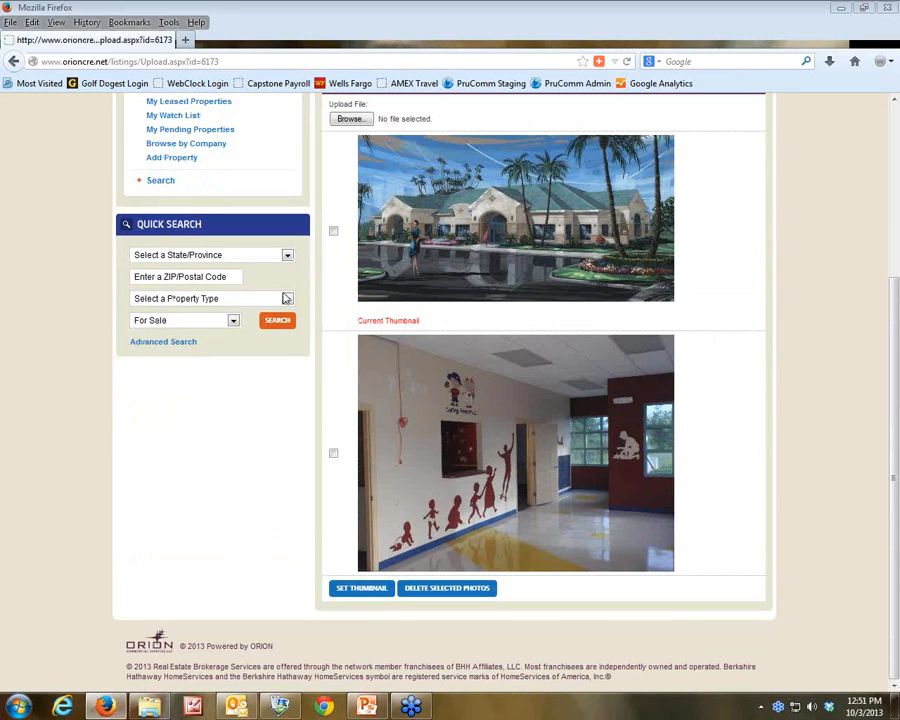
{"action": "scroll", "coordinate": [479, 224], "scroll_direction": "up", "scroll_amount": 5}
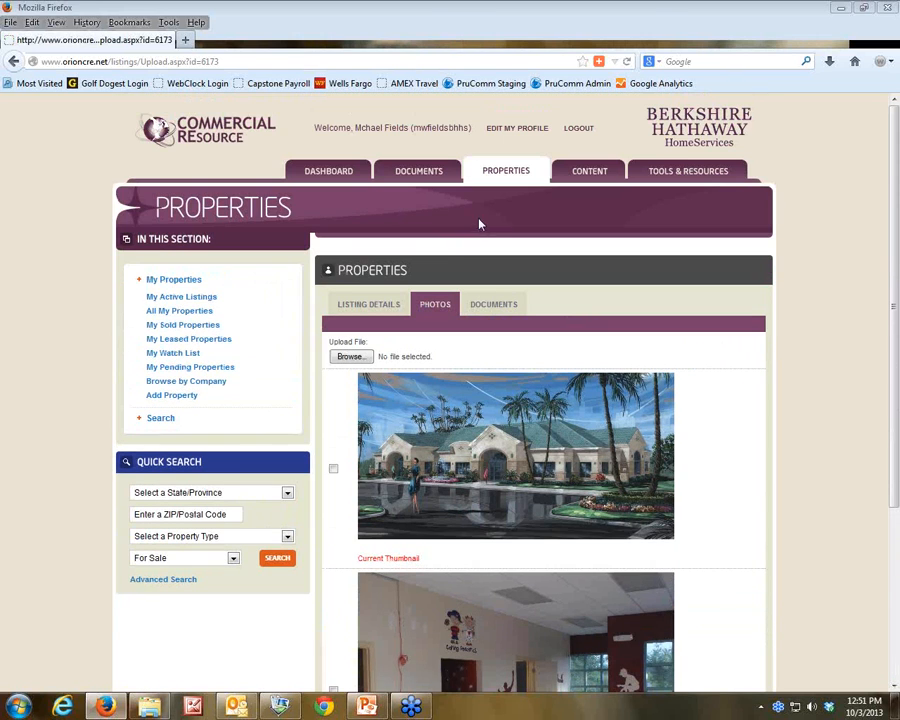
Step: Open the listing's documents page, stopping the unresponsive script, and return to the listing details
{"action": "left_click", "coordinate": [490, 306]}
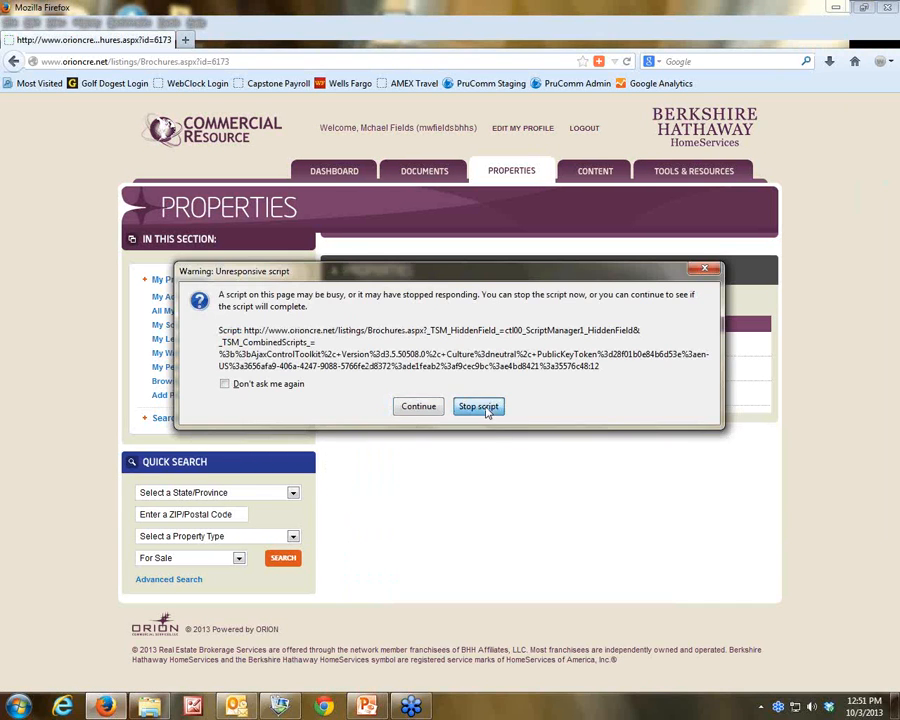
{"action": "left_click", "coordinate": [472, 405]}
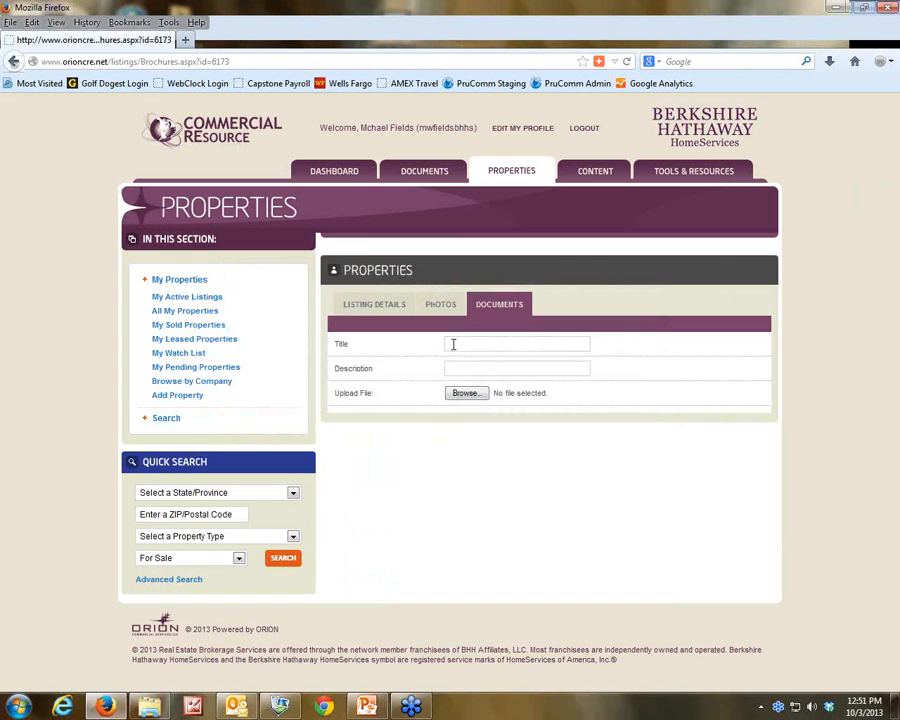
{"action": "left_click", "coordinate": [368, 308]}
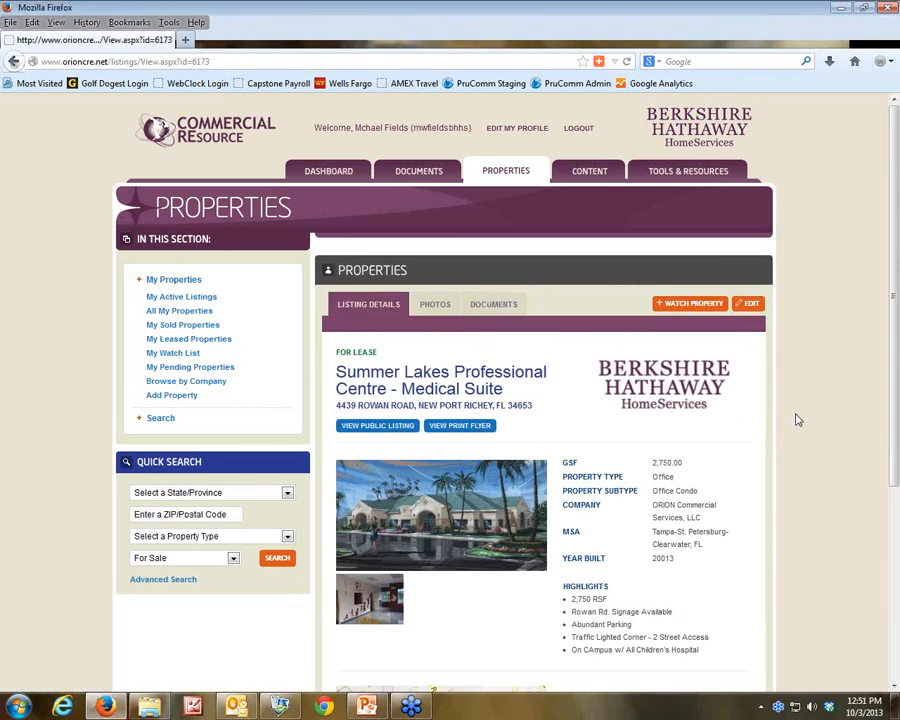
{"action": "scroll", "coordinate": [797, 420], "scroll_direction": "down", "scroll_amount": 3}
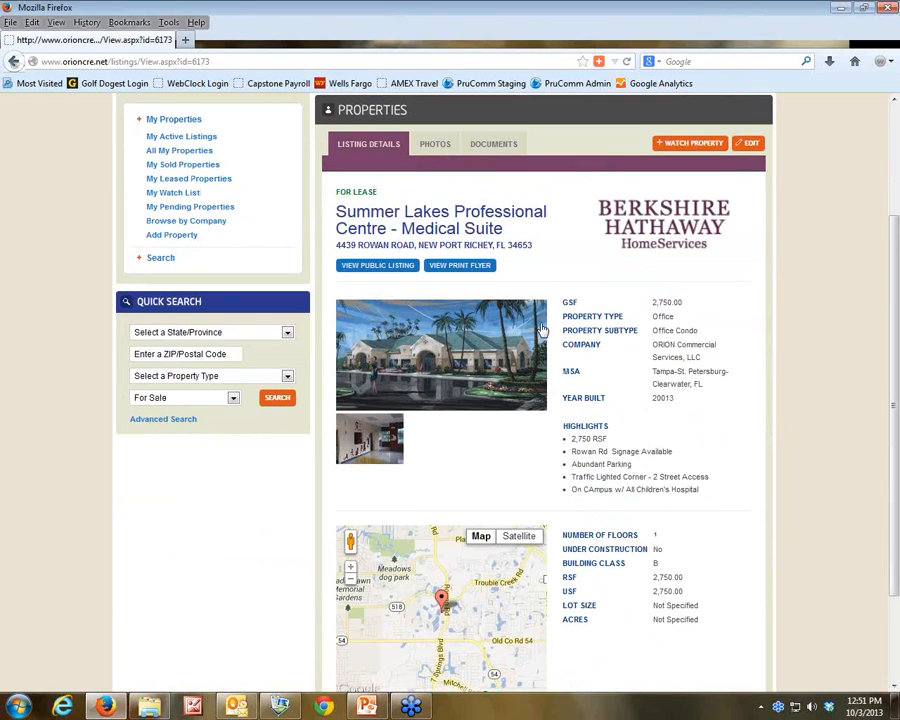
Step: View the public listing and examine its location map zoomed in with satellite imagery
{"action": "left_click", "coordinate": [386, 266]}
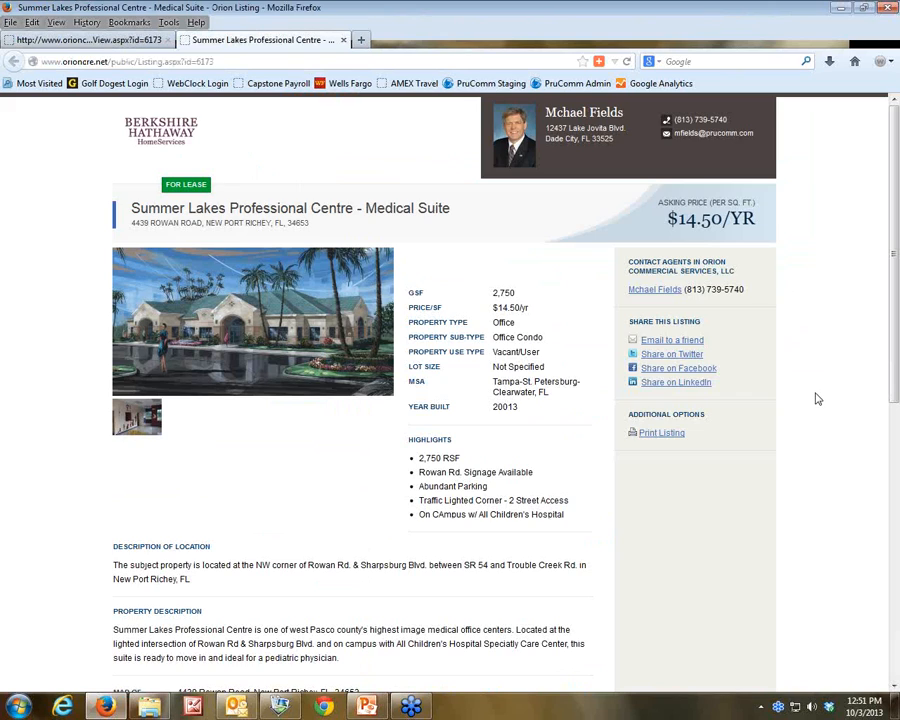
{"action": "scroll", "coordinate": [810, 395], "scroll_direction": "down", "scroll_amount": 3}
{"action": "scroll", "coordinate": [815, 397], "scroll_direction": "down", "scroll_amount": 3}
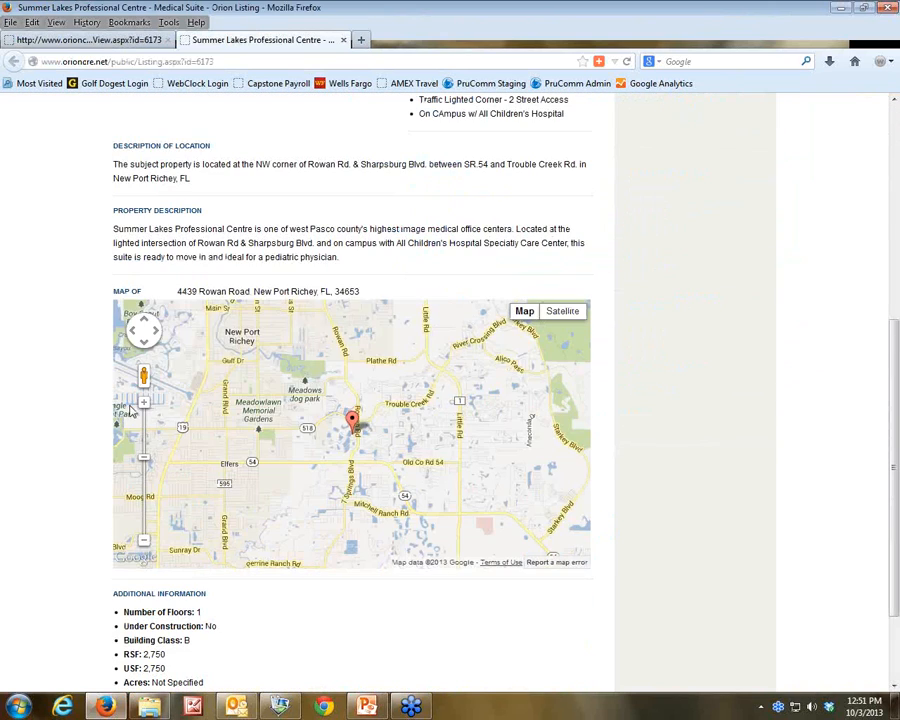
{"action": "left_click", "coordinate": [147, 405]}
{"action": "left_click", "coordinate": [147, 405]}
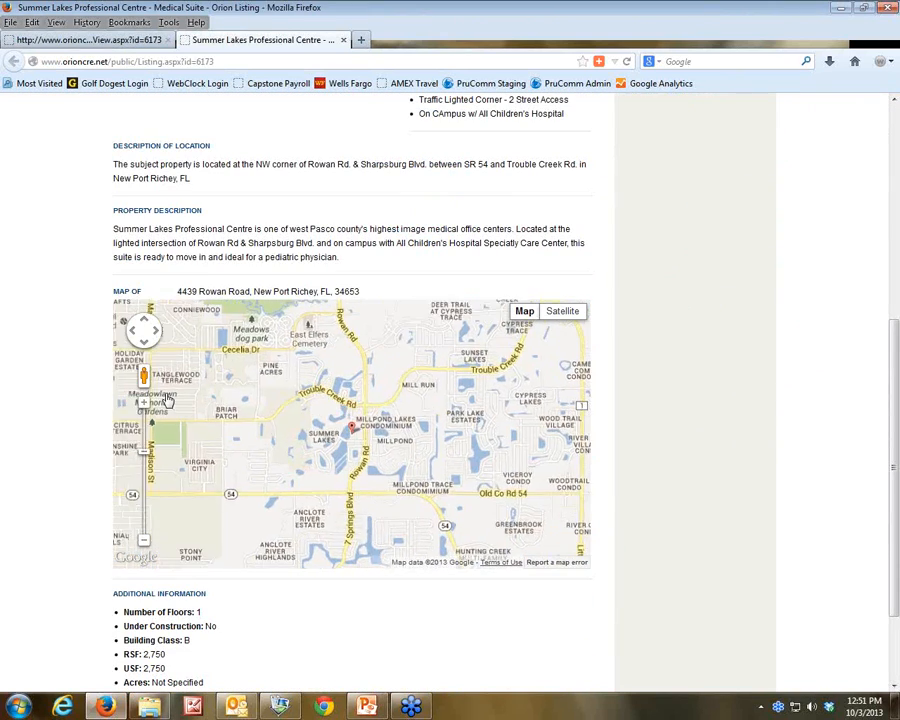
{"action": "left_click", "coordinate": [570, 313]}
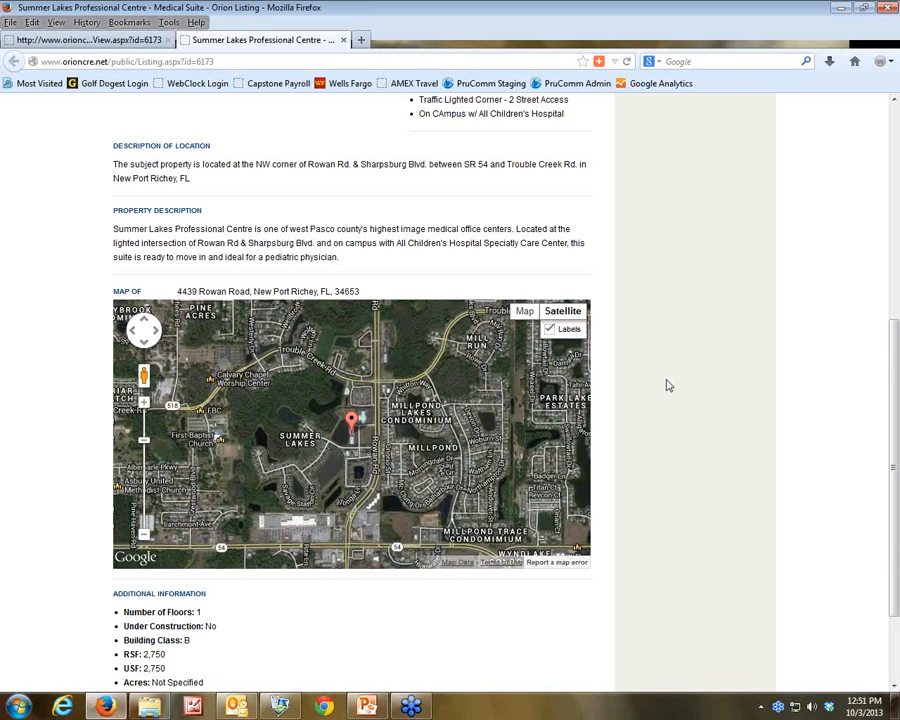
Step: View the interior photo at full size from the public listing, review the rest of the page and close both
{"action": "scroll", "coordinate": [667, 384], "scroll_direction": "up", "scroll_amount": 4}
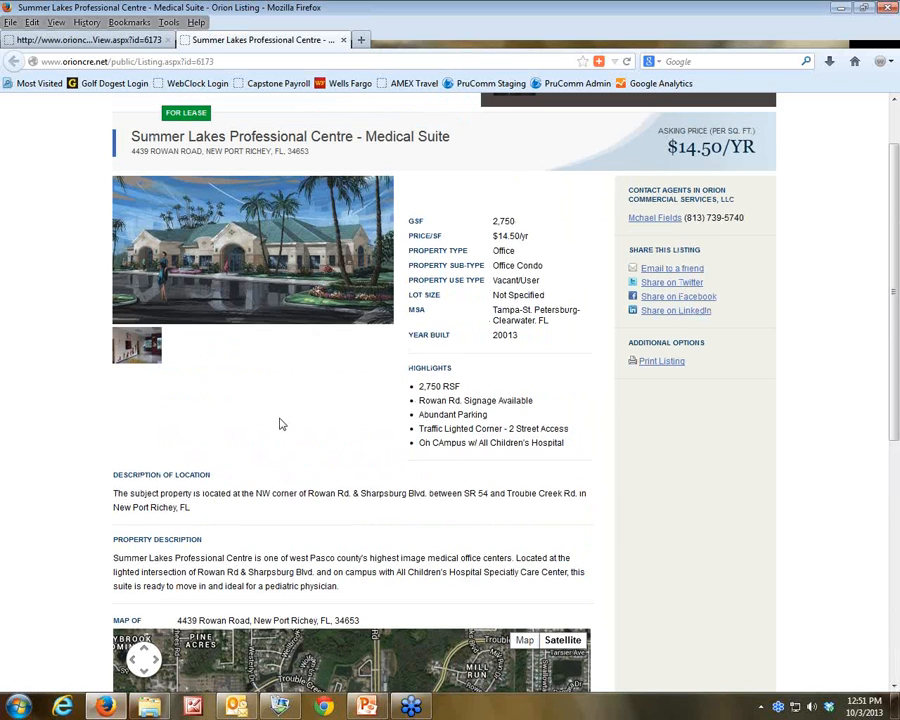
{"action": "scroll", "coordinate": [281, 424], "scroll_direction": "up", "scroll_amount": 2}
{"action": "left_click", "coordinate": [147, 420]}
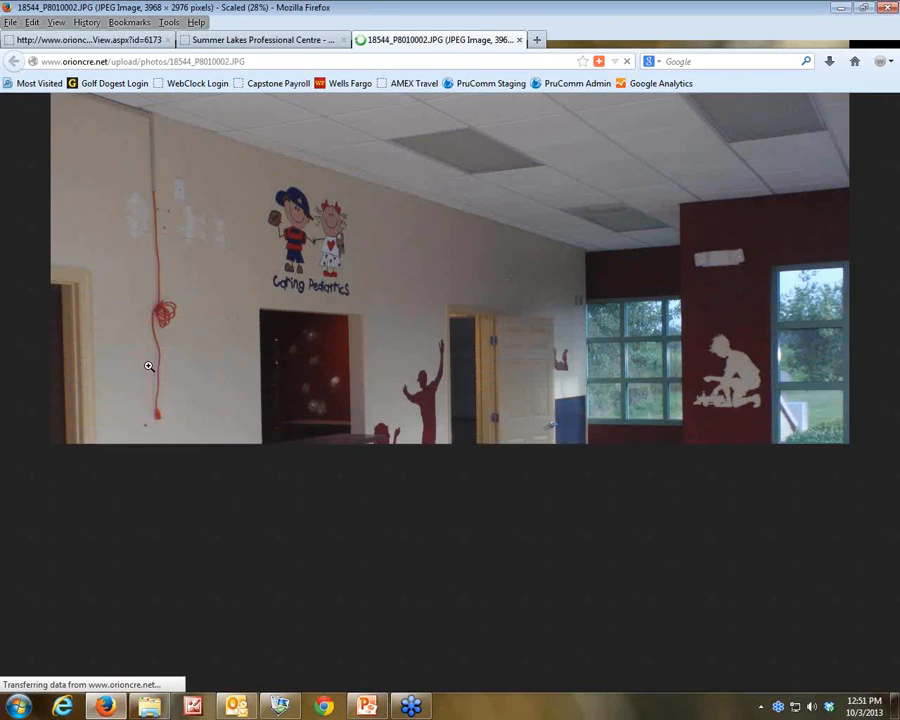
{"action": "left_click", "coordinate": [519, 40]}
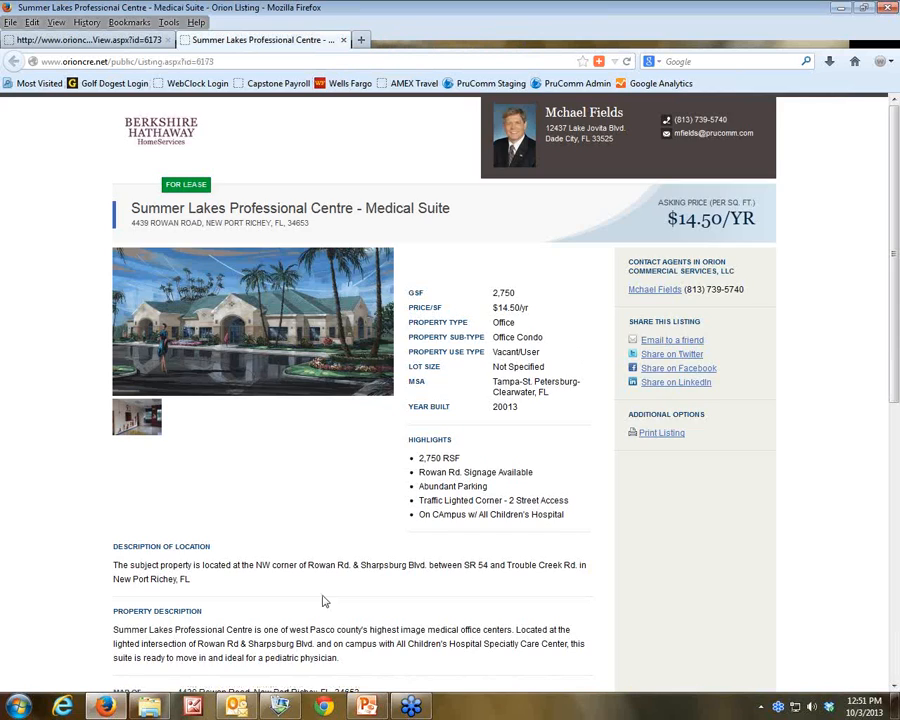
{"action": "scroll", "coordinate": [339, 551], "scroll_direction": "down", "scroll_amount": 4}
{"action": "scroll", "coordinate": [316, 587], "scroll_direction": "up", "scroll_amount": 4}
{"action": "left_click", "coordinate": [343, 41]}
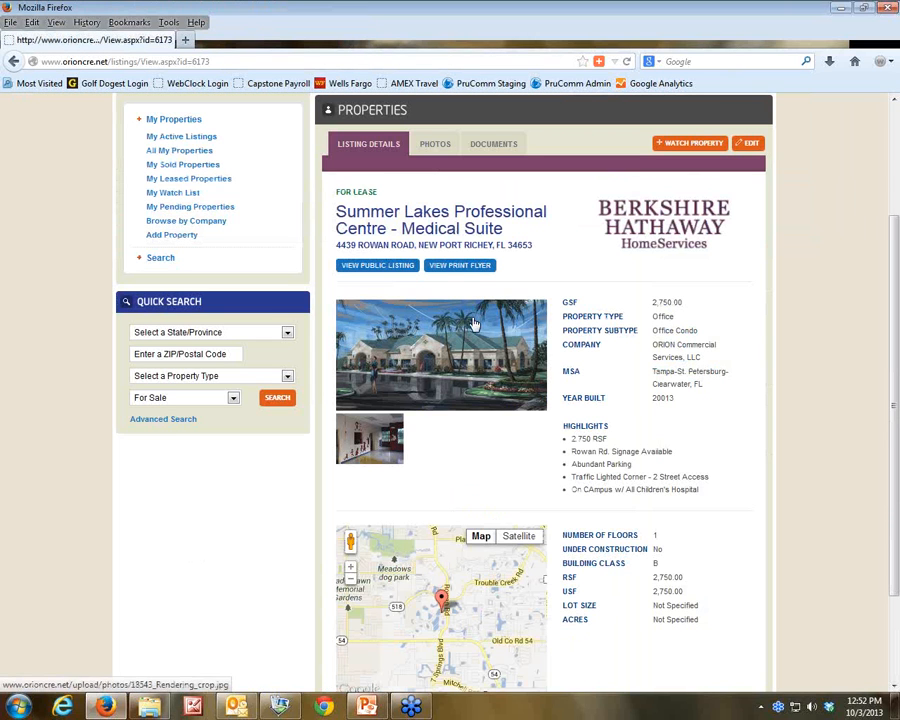
Step: View the listing's print flyer, close it and return to the top of the listing details
{"action": "left_click", "coordinate": [459, 267]}
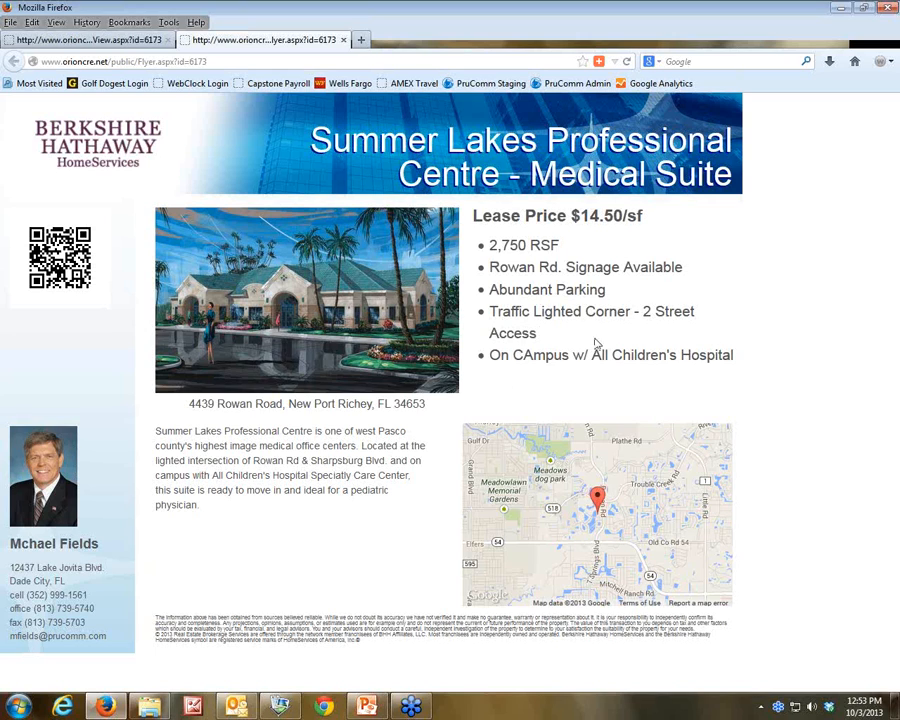
{"action": "left_click", "coordinate": [343, 40]}
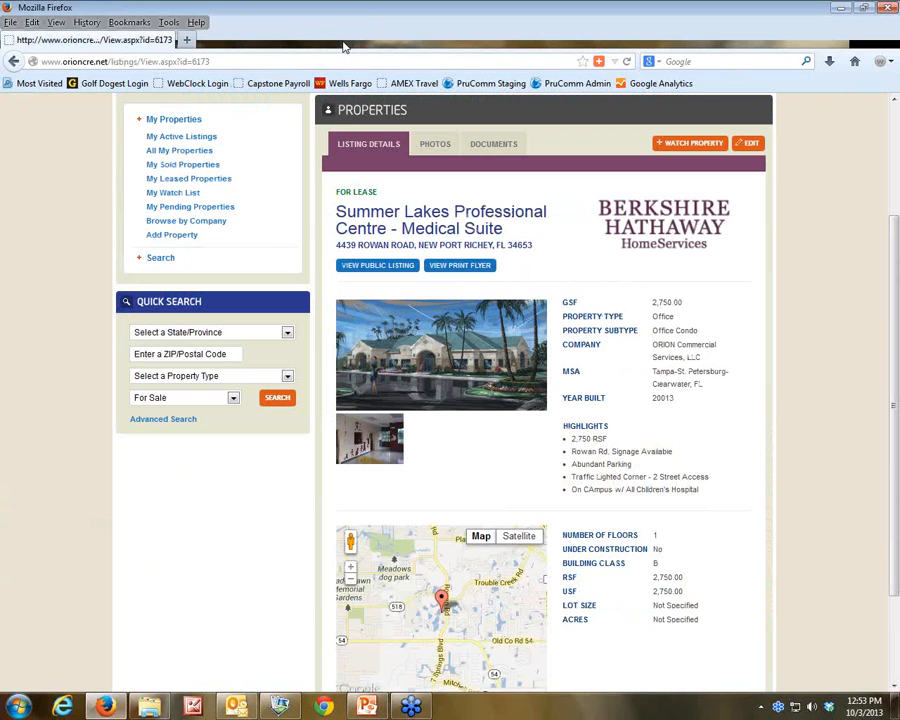
{"action": "scroll", "coordinate": [805, 415], "scroll_direction": "up", "scroll_amount": 3}
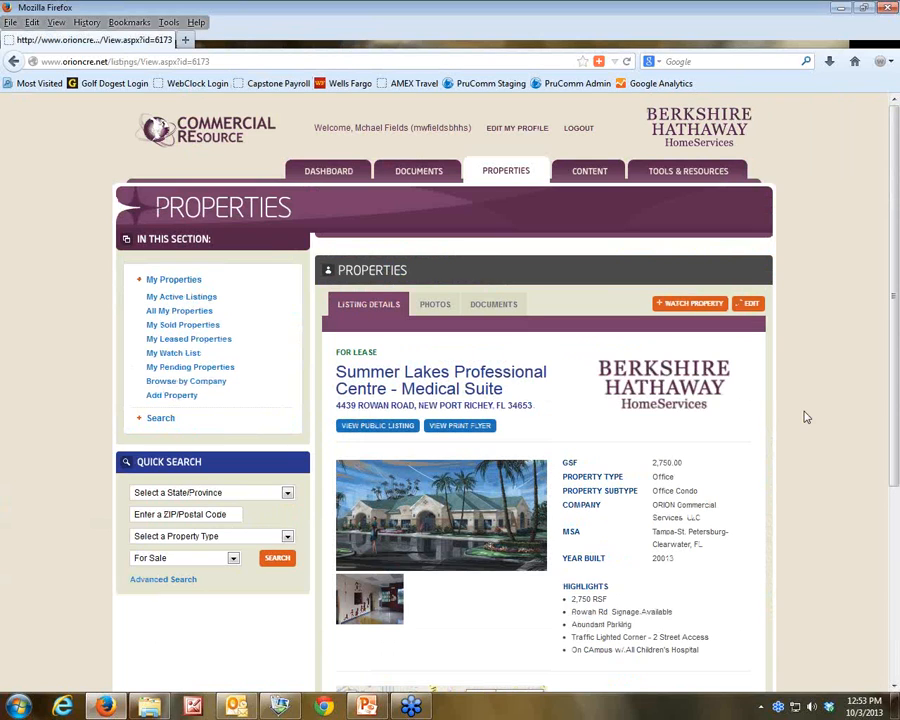
Step: Start watching the Summer Lakes Medical Suite listing and reopen it from the dashboard's watch list
{"action": "left_click", "coordinate": [688, 304]}
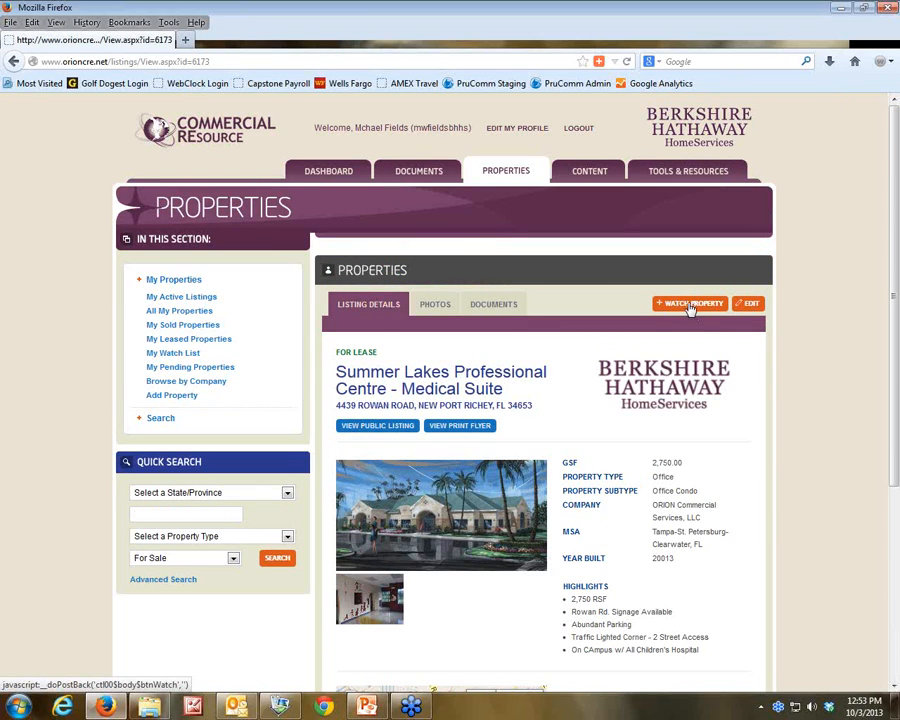
{"action": "left_click", "coordinate": [322, 170]}
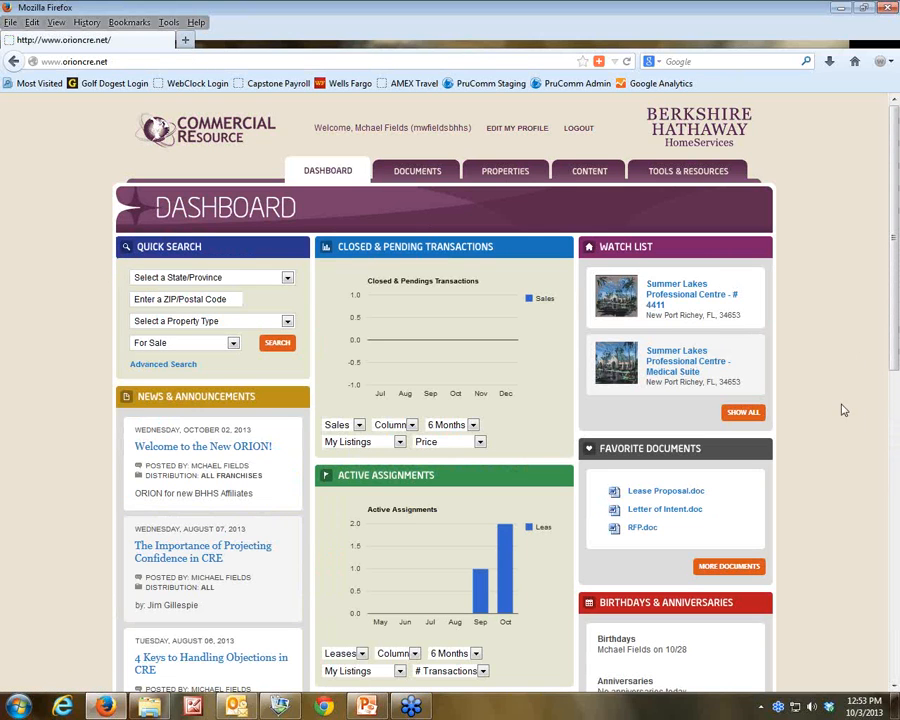
{"action": "left_click", "coordinate": [648, 366]}
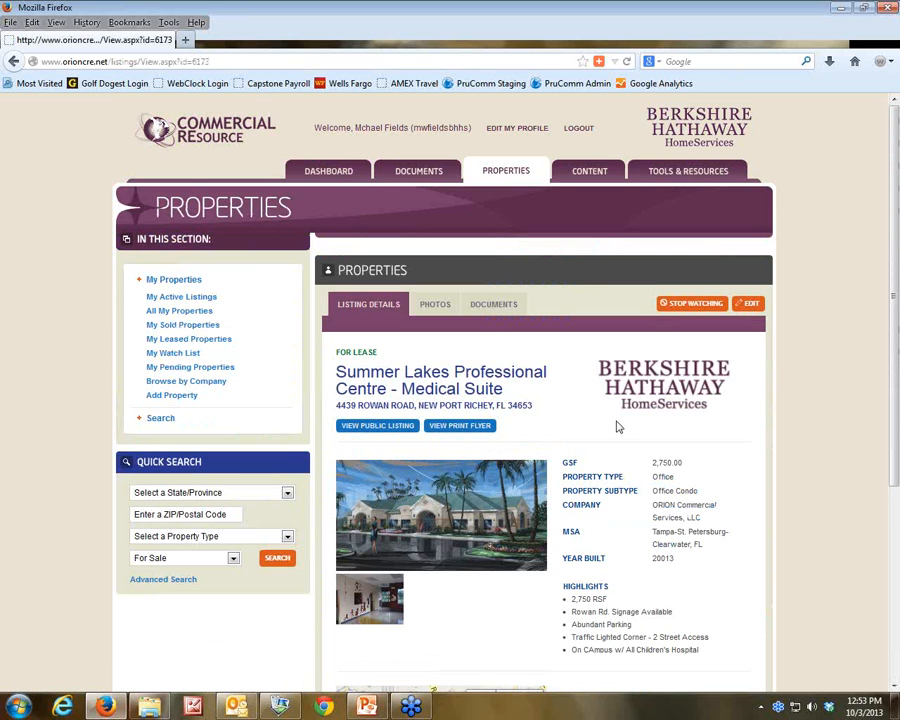
Step: Stop watching the Medical Suite listing and return to the dashboard to check the watch list
{"action": "scroll", "coordinate": [618, 426], "scroll_direction": "down", "scroll_amount": 2}
{"action": "scroll", "coordinate": [265, 140], "scroll_direction": "up", "scroll_amount": 2}
{"action": "left_click", "coordinate": [690, 305]}
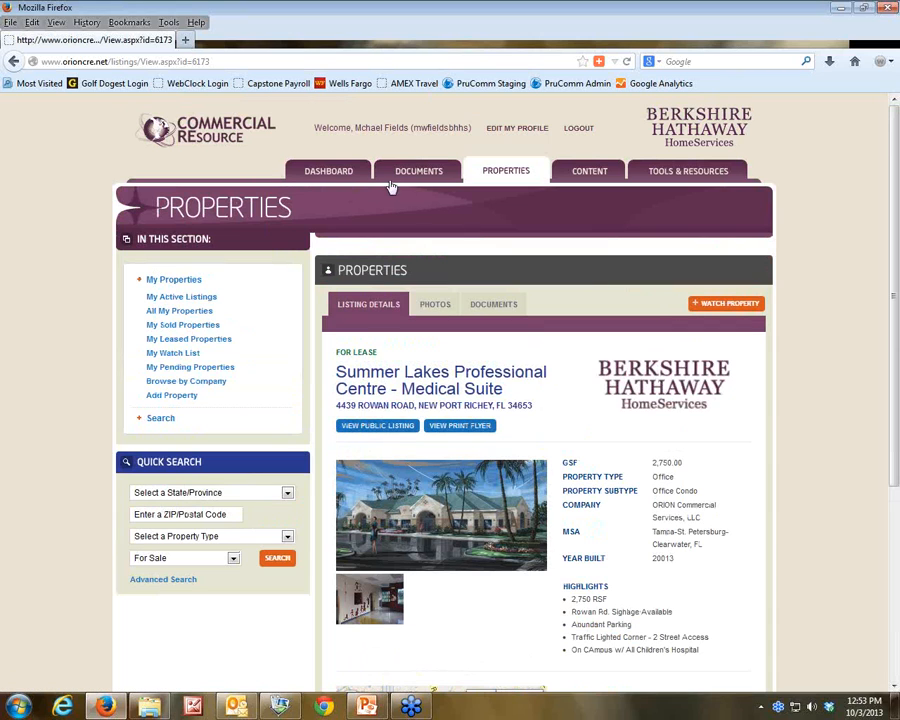
{"action": "left_click", "coordinate": [330, 171]}
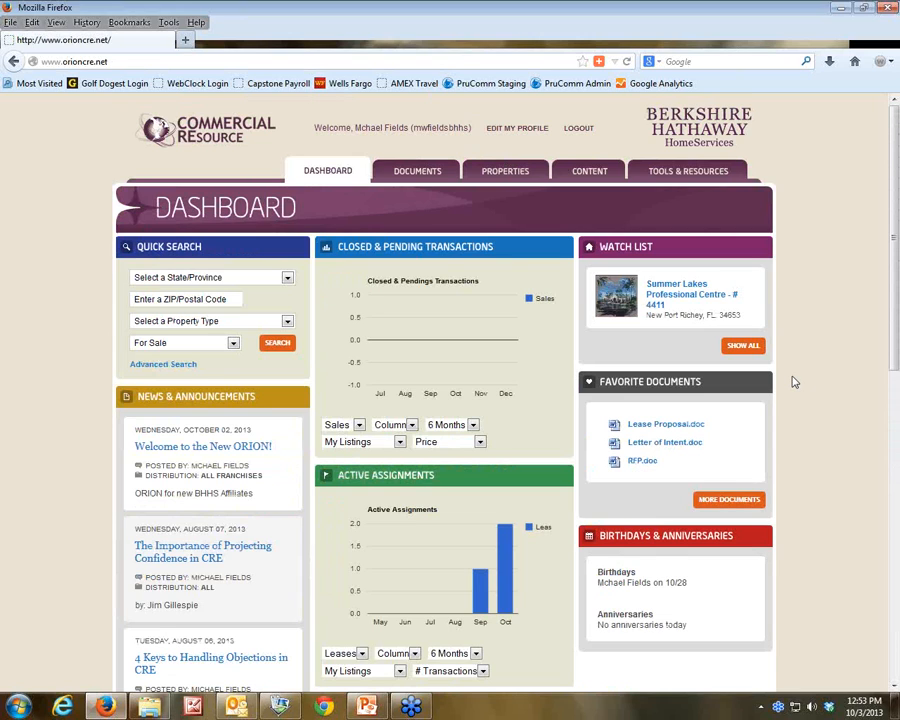
{"action": "left_click", "coordinate": [888, 24]}
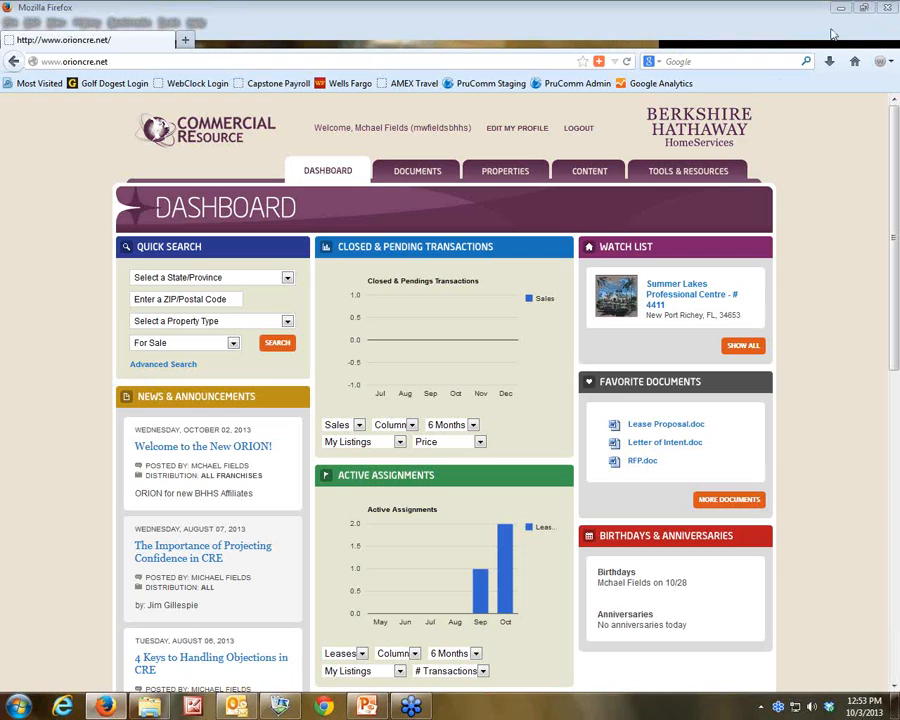